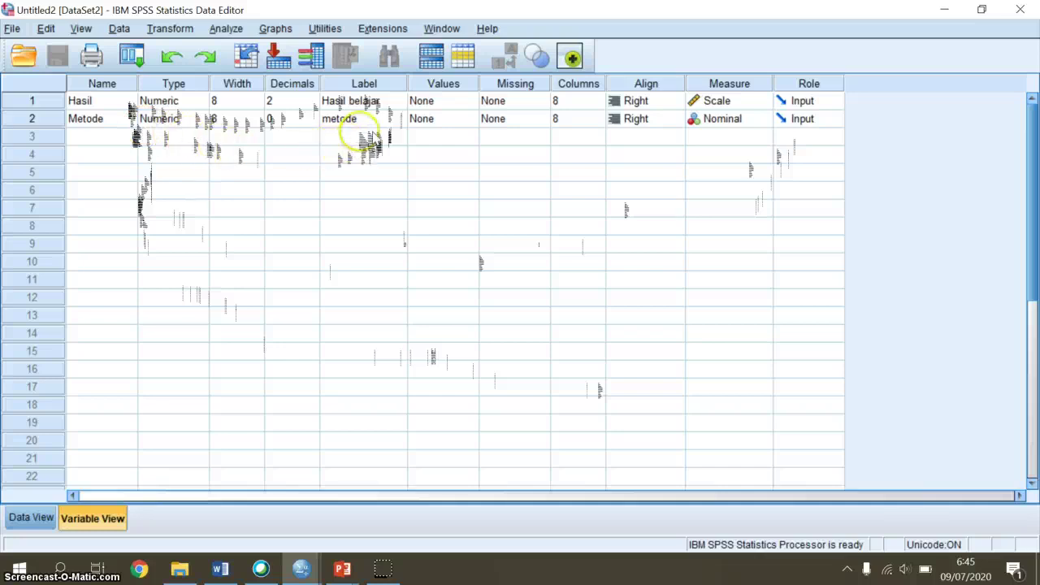
- Open the value labels of the Metode variable and add value 1 with the label metodeA
click(472, 118)
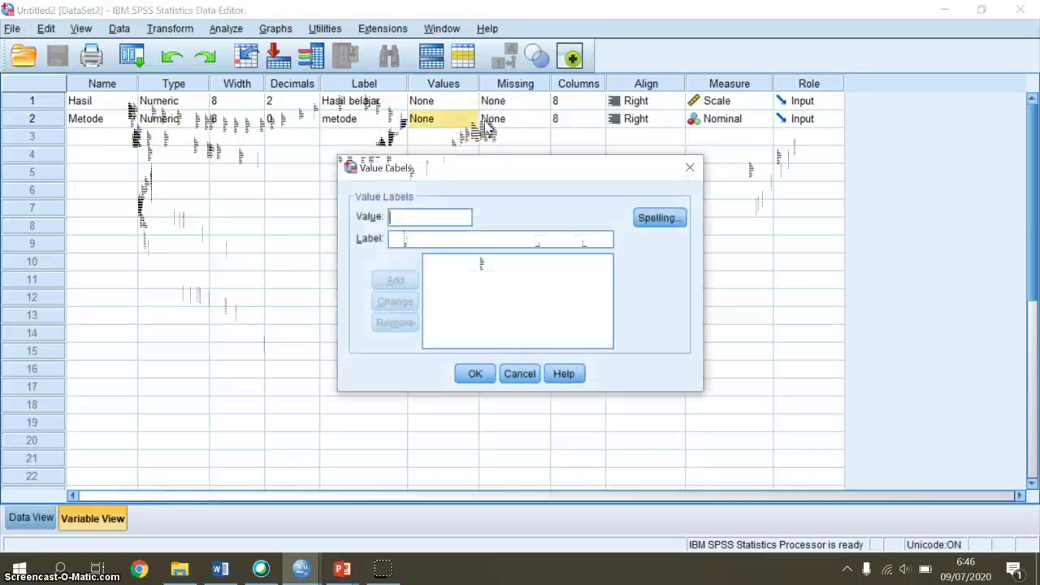
click(427, 240)
text(METODE)
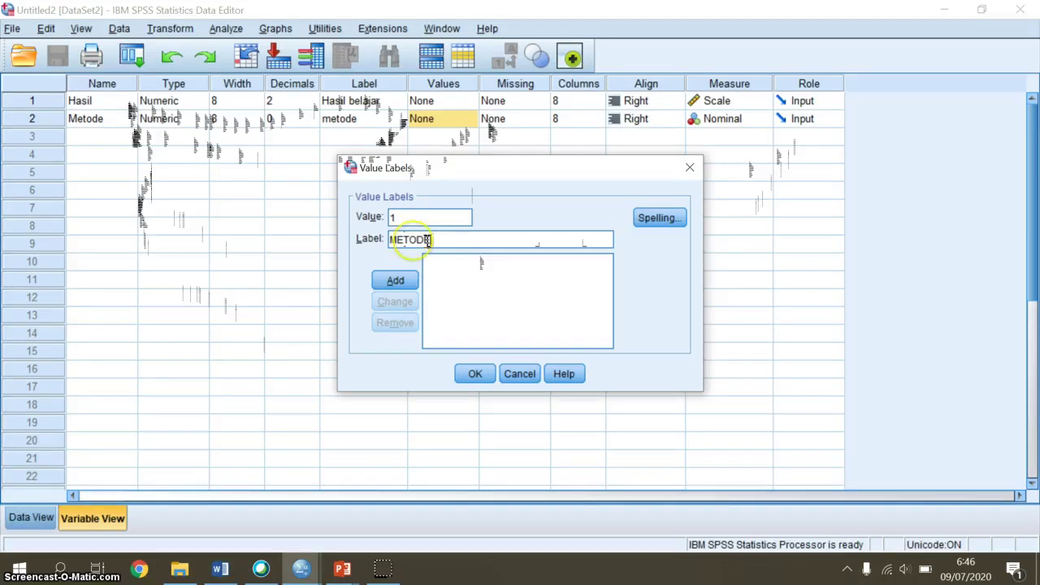
key(BackSpace)
key(BackSpace)
key(BackSpace)
key(BackSpace)
key(BackSpace)
key(BackSpace)
text(metodeA)
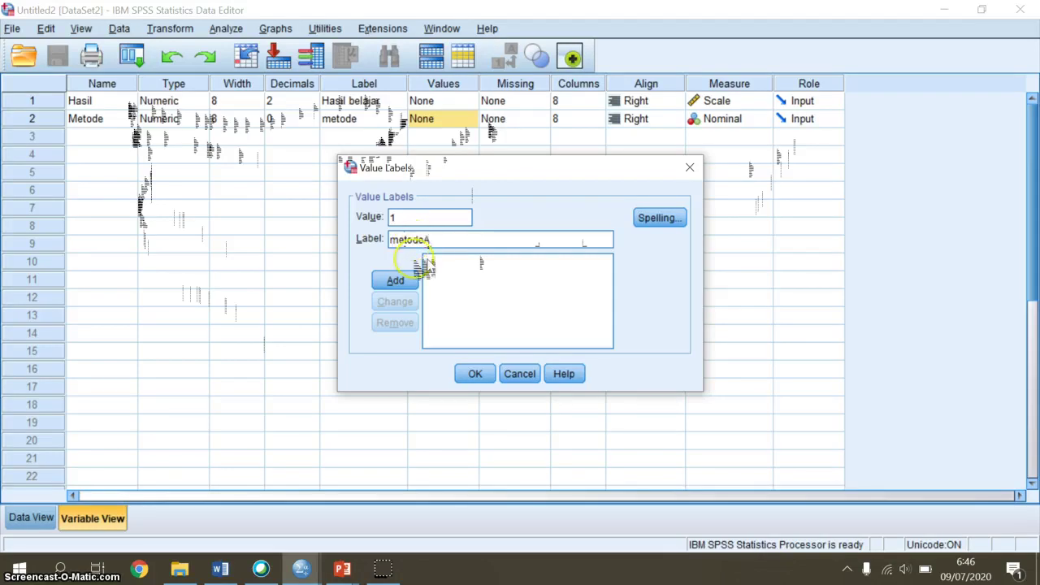
click(395, 280)
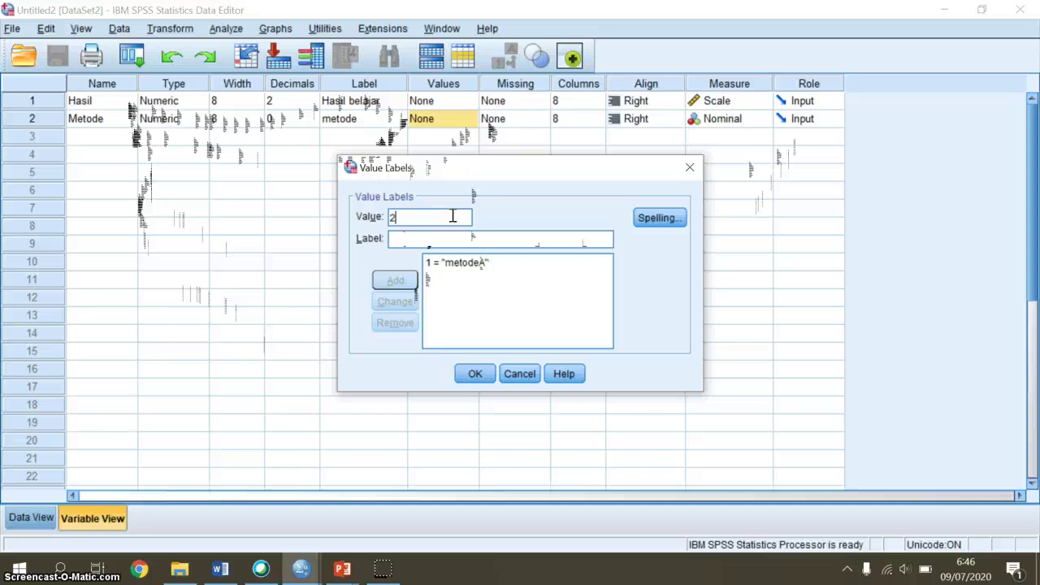
- Add value 2 with the label metodeB to Metode's value labels
click(449, 213)
text(2)
click(448, 233)
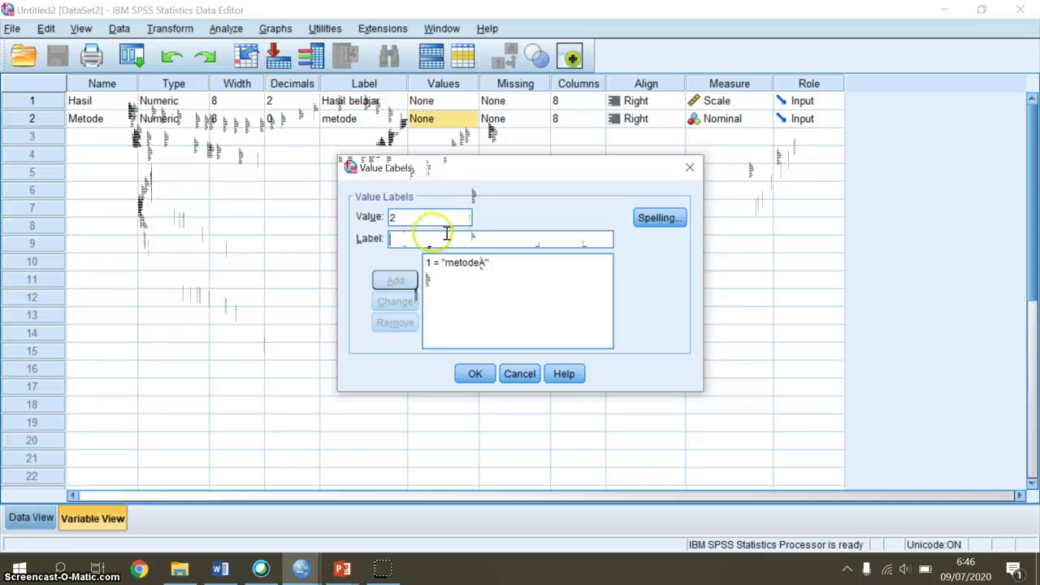
text(metod)
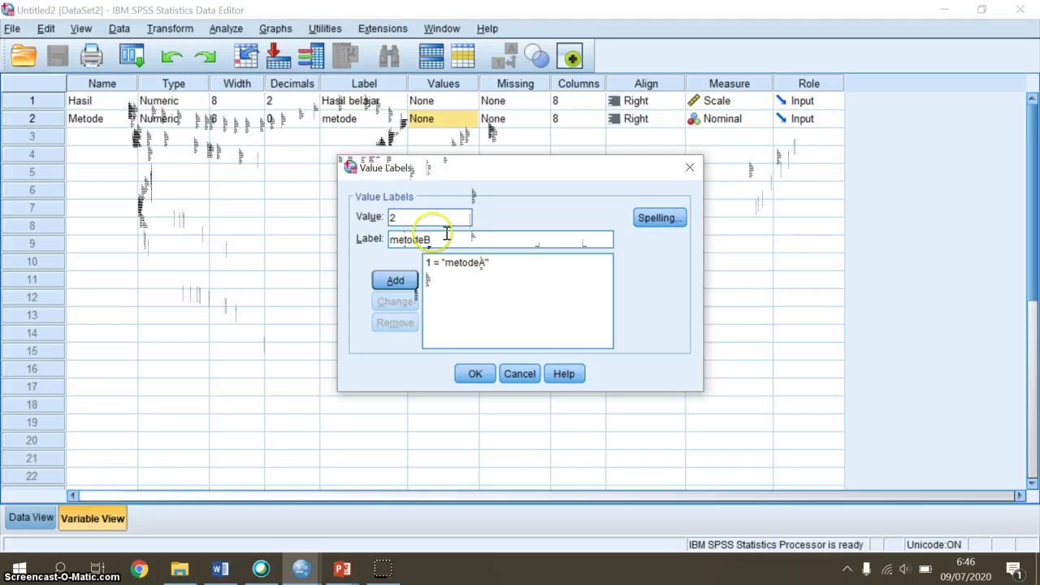
text(eB)
click(394, 281)
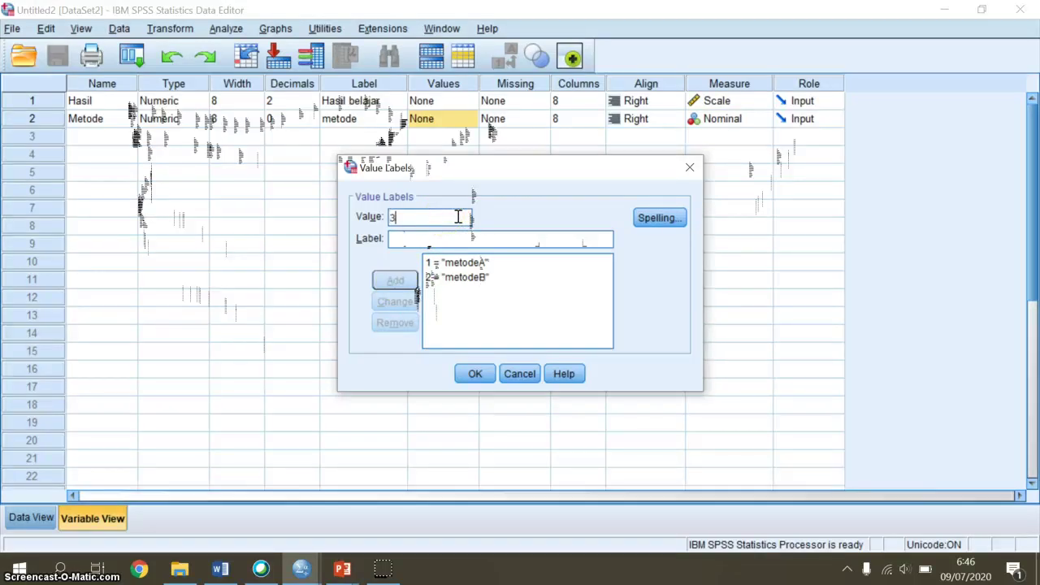
- Add value 3 with the label metodec and apply the value labels to Metode
click(398, 239)
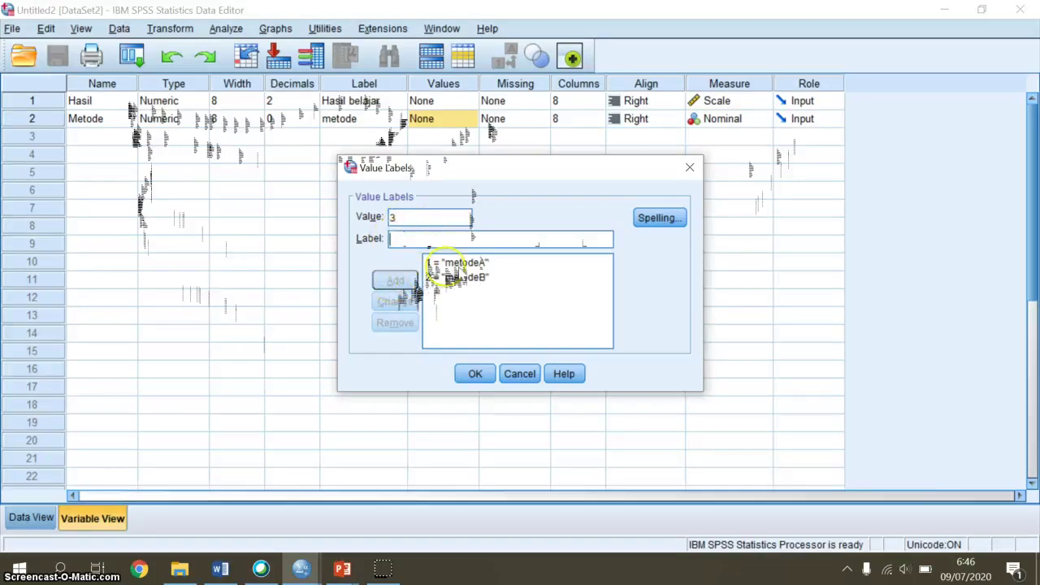
text(M)
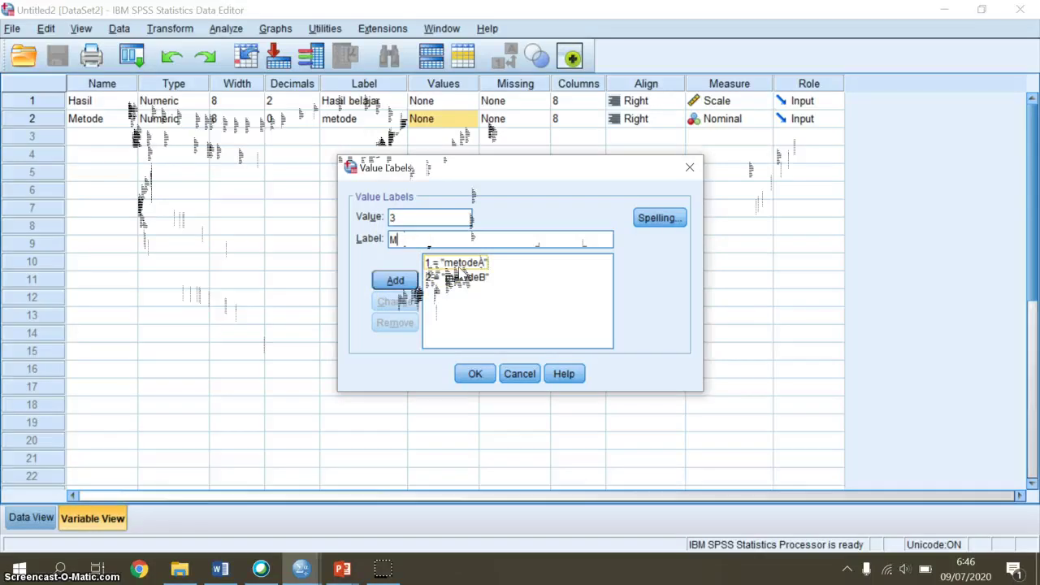
key(BackSpace)
text(metode)
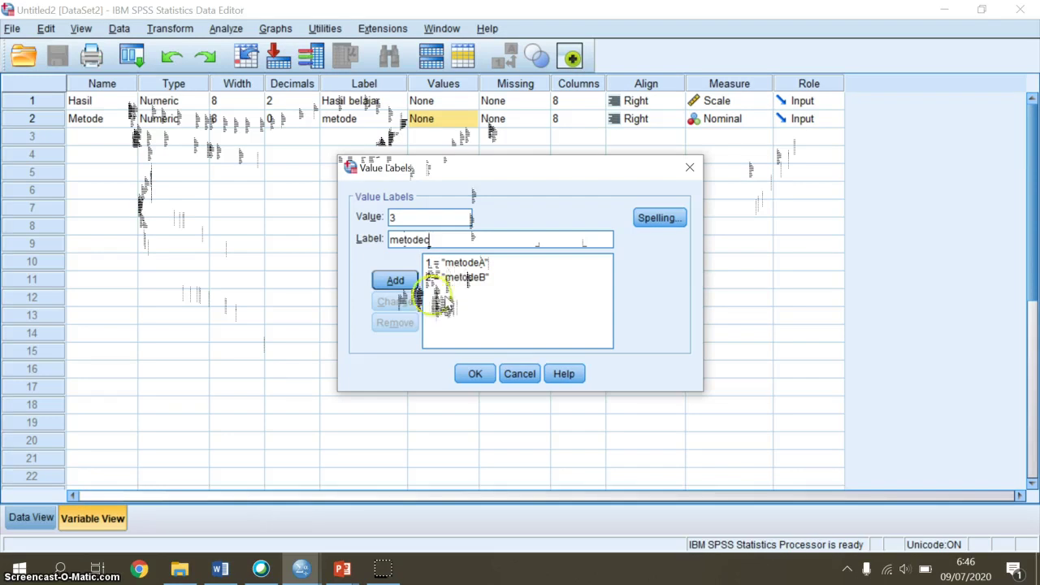
click(395, 280)
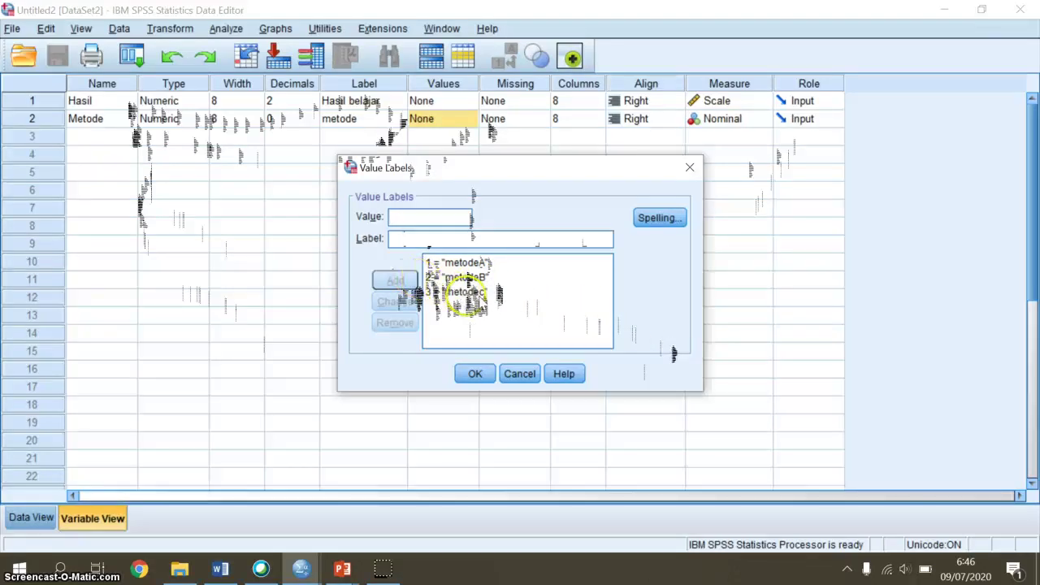
click(476, 375)
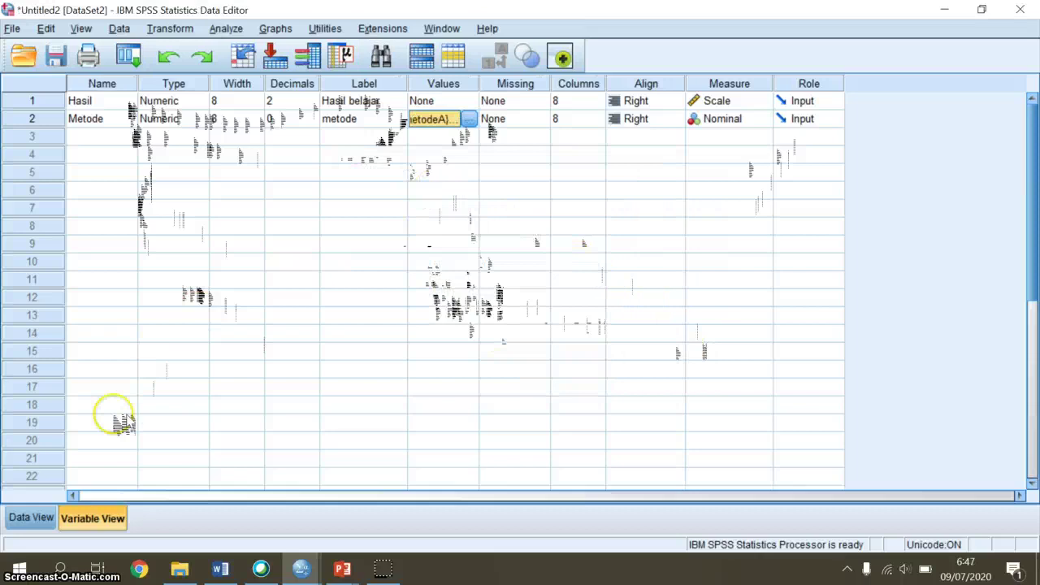
- Set up a One-Way ANOVA from the data sheet with Hasil belajar as the dependent variable and metode as the factor
click(33, 519)
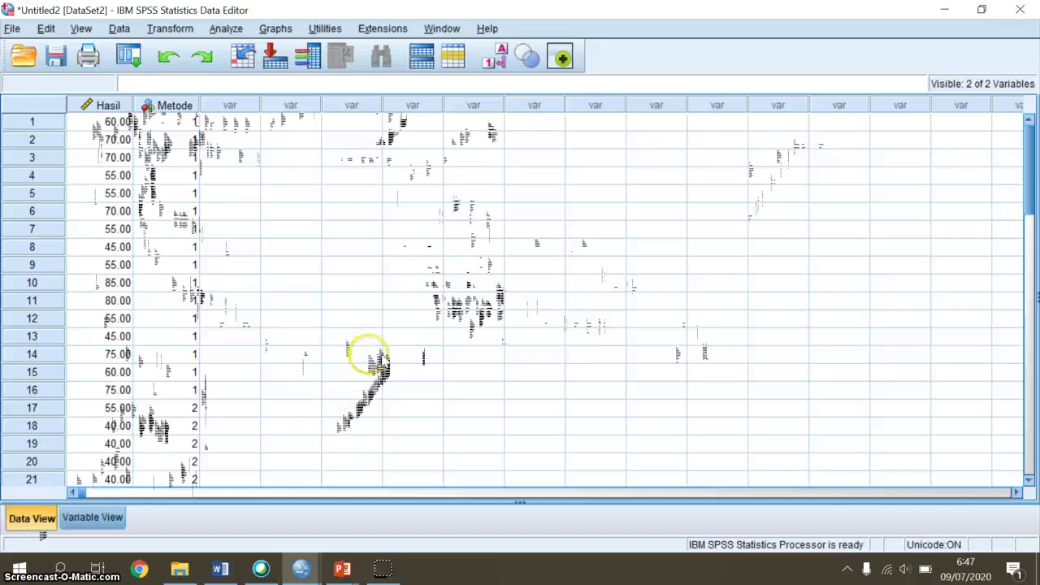
click(229, 29)
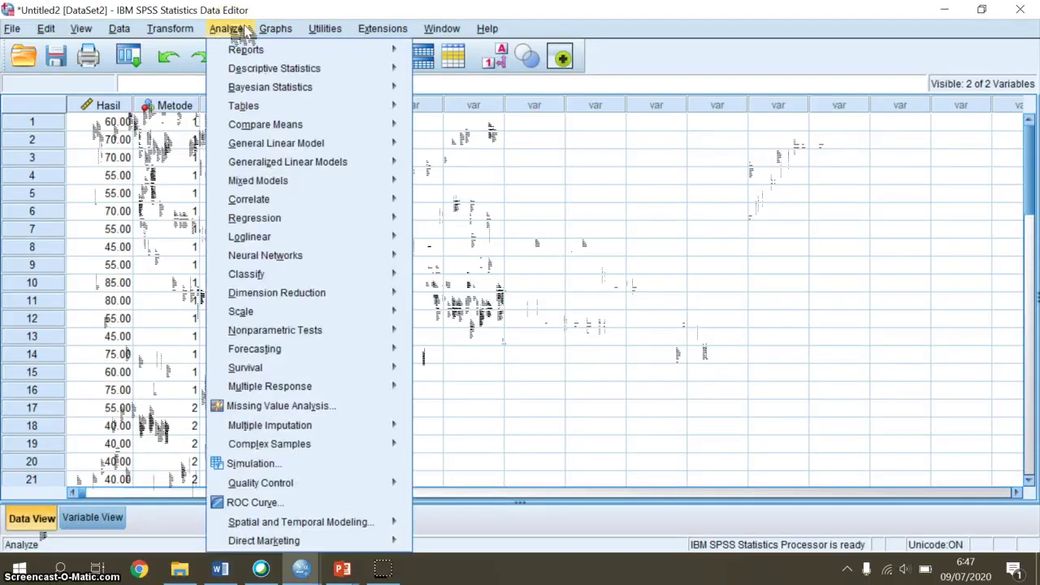
mouse_move(280, 124)
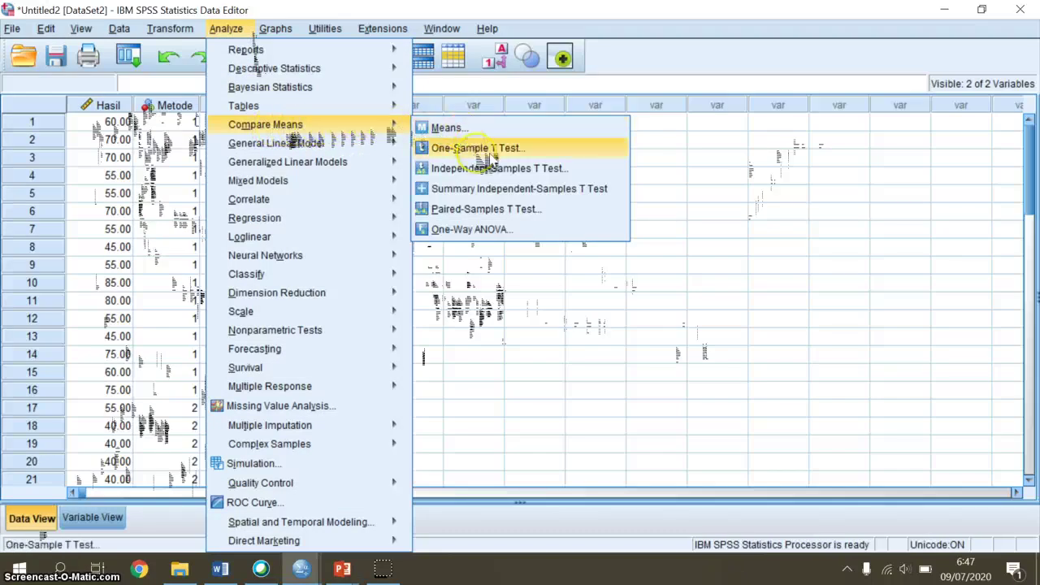
click(497, 230)
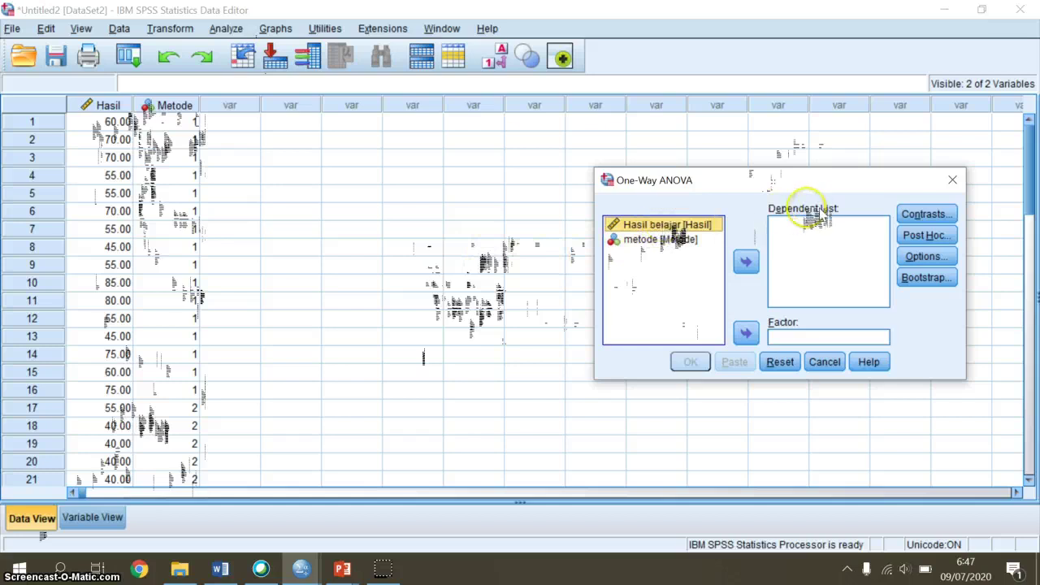
click(747, 262)
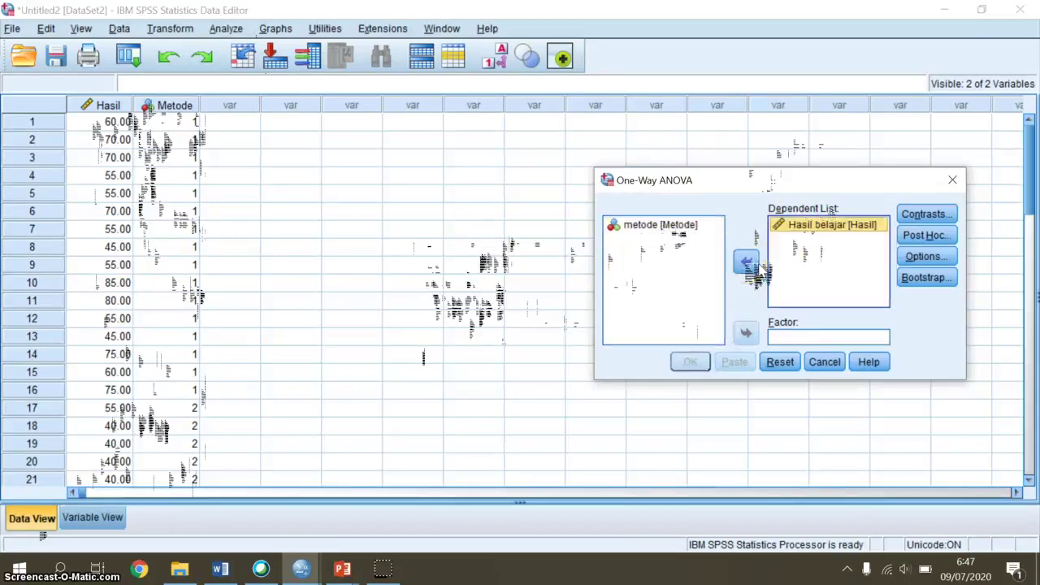
click(666, 227)
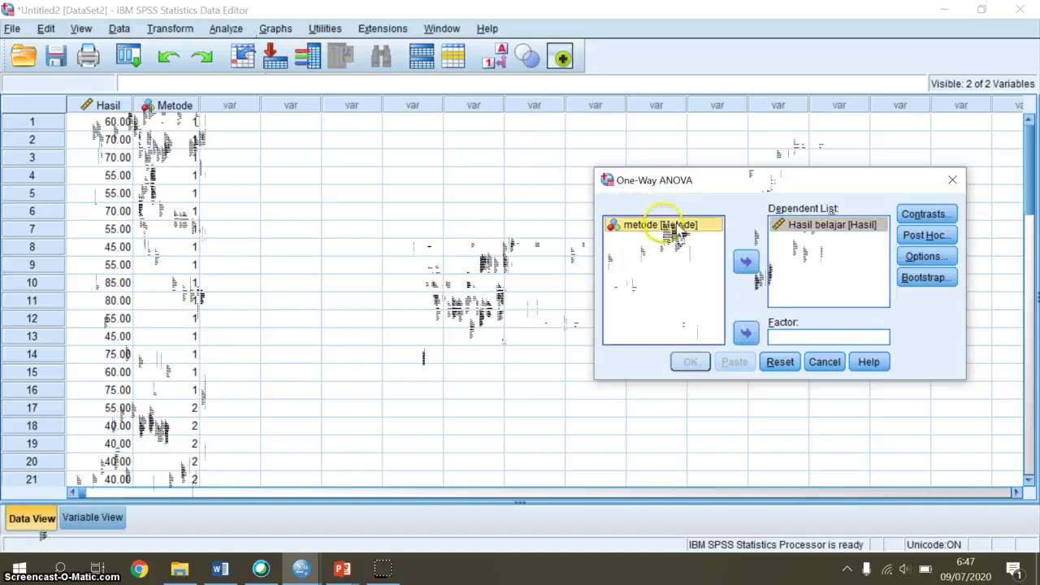
click(746, 333)
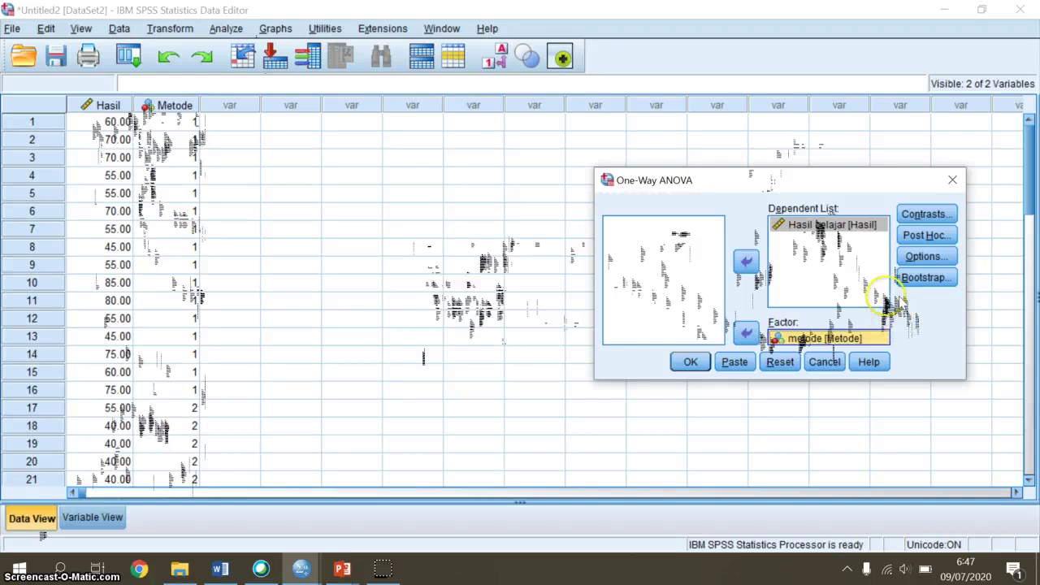
- Enable the Descriptive and Homogeneity of variance test statistics for the ANOVA, excluding missing cases analysis by analysis
click(926, 256)
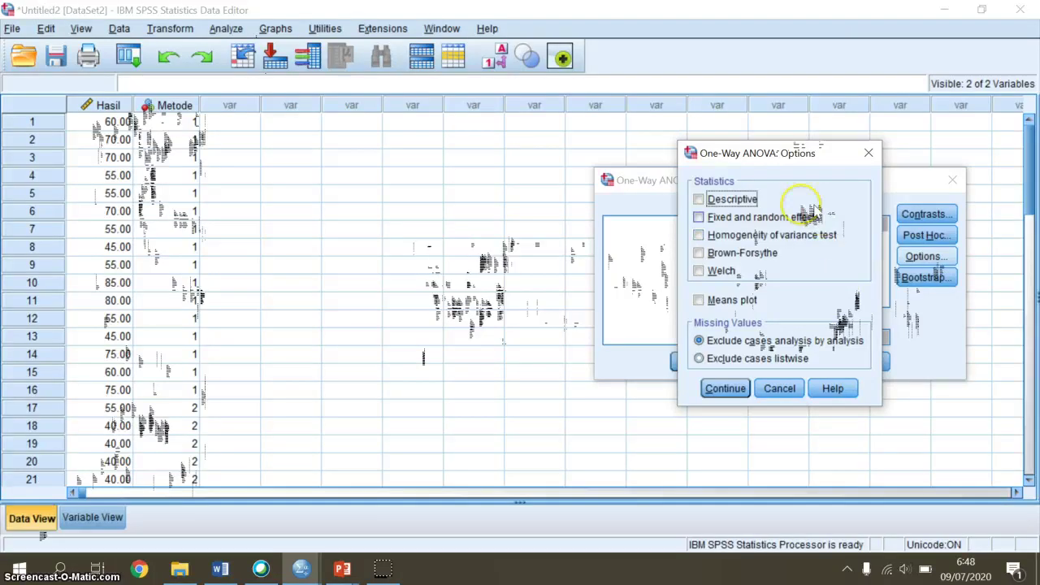
click(734, 202)
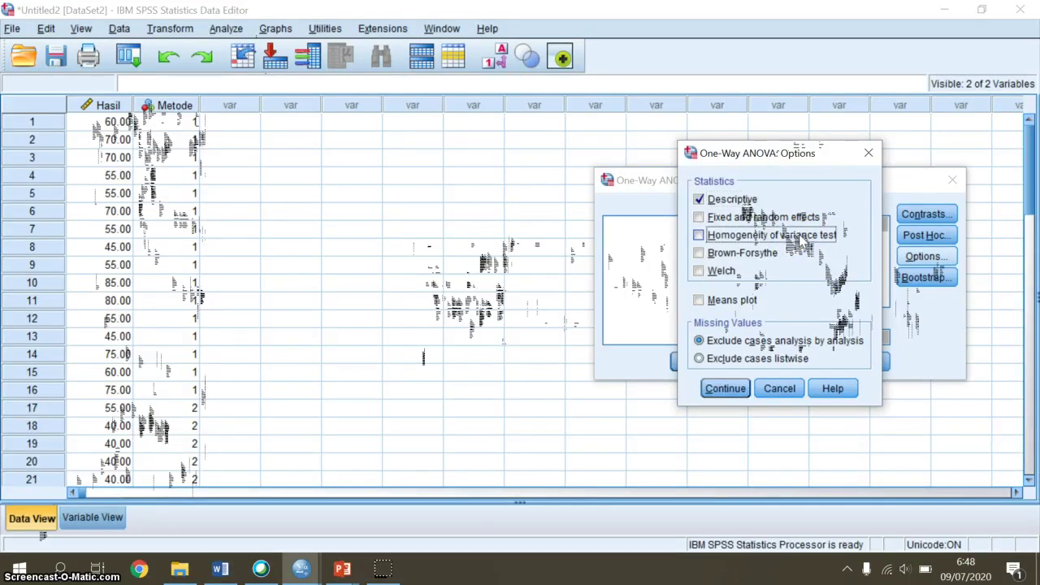
click(800, 237)
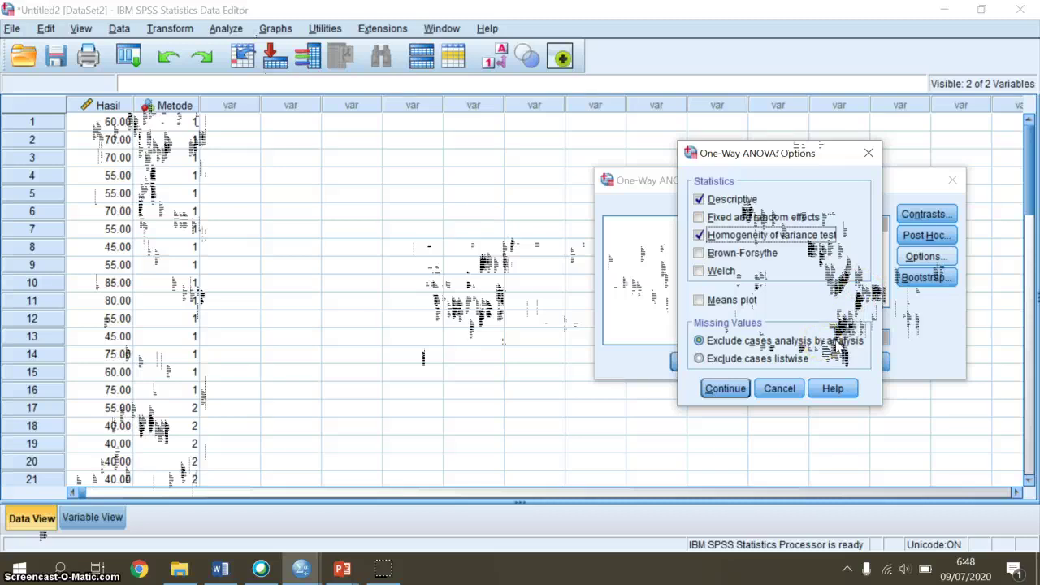
click(836, 341)
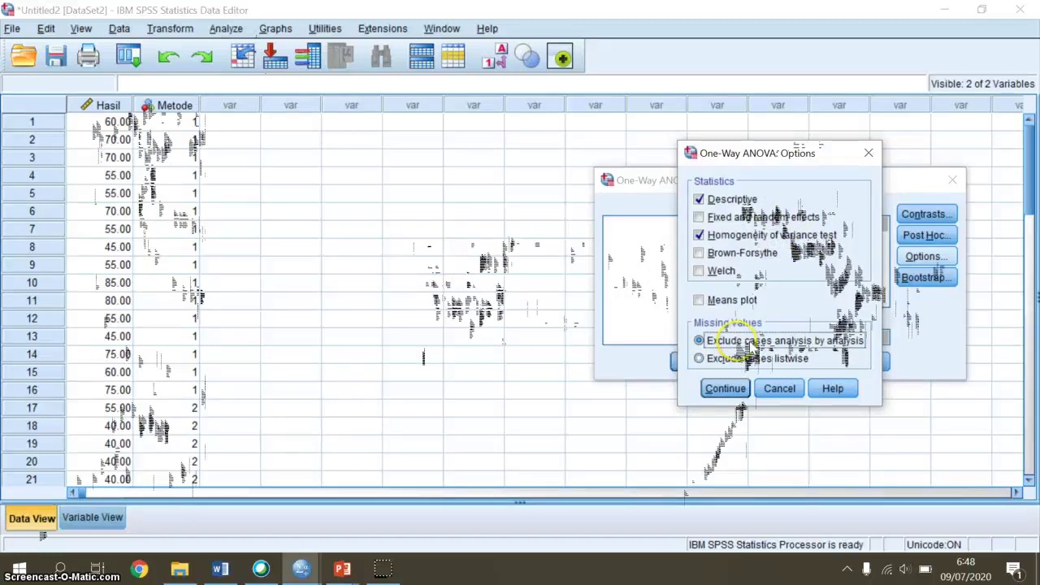
click(723, 388)
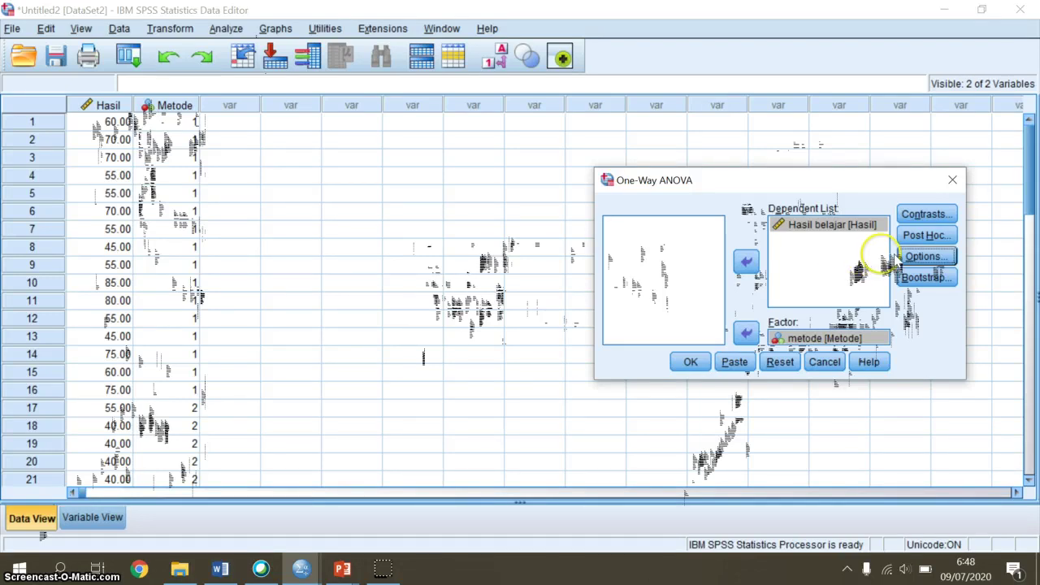
- Select the LSD and Tamhane's T2 post hoc comparisons and run the One-Way ANOVA
click(941, 240)
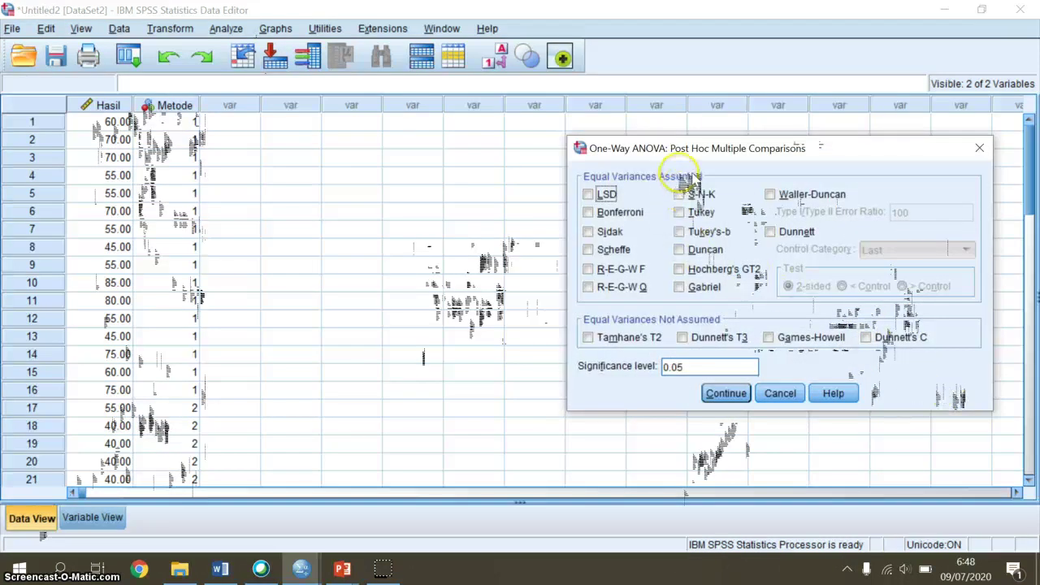
click(608, 195)
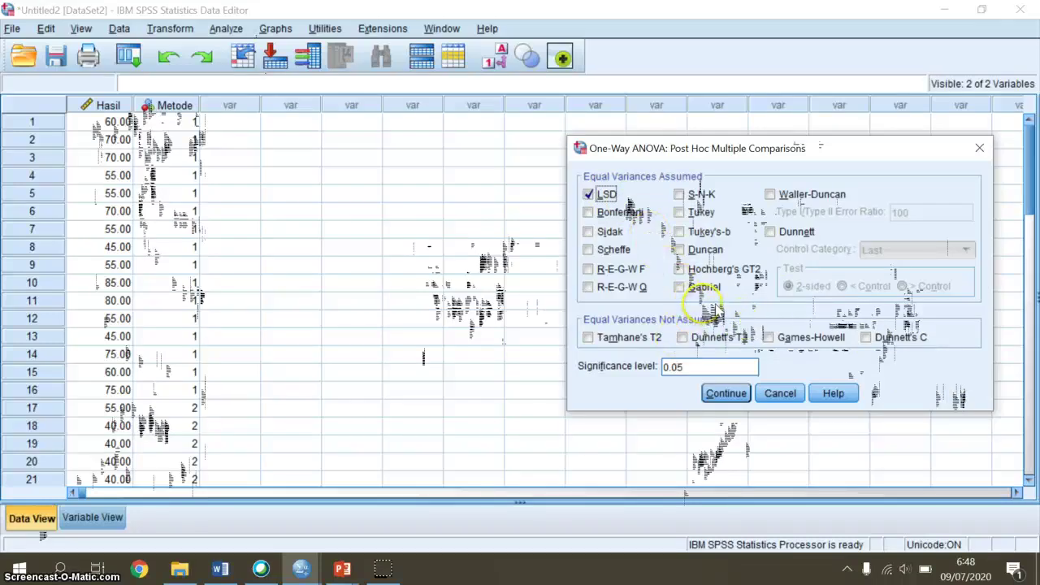
click(623, 338)
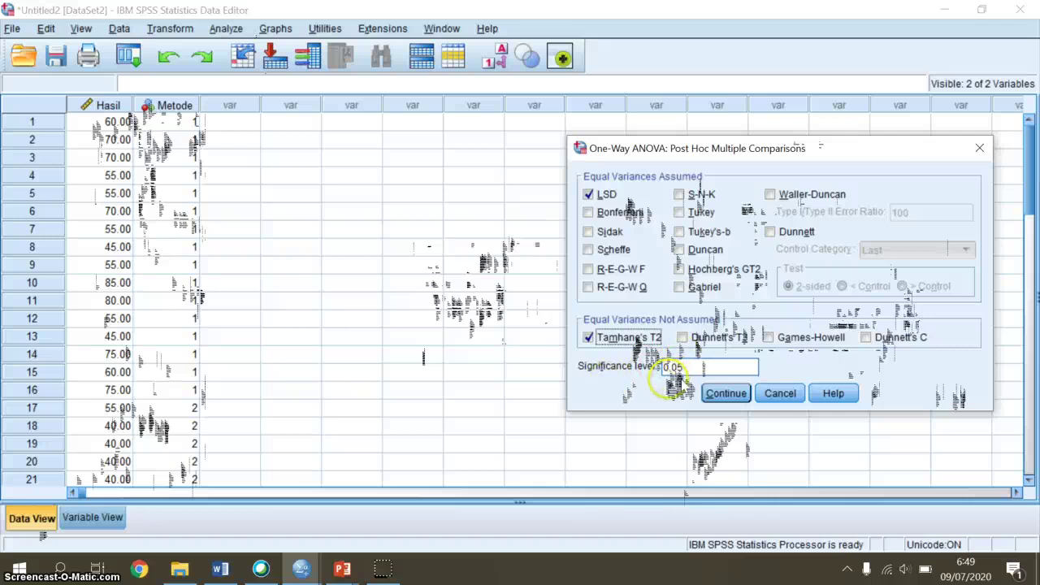
click(726, 393)
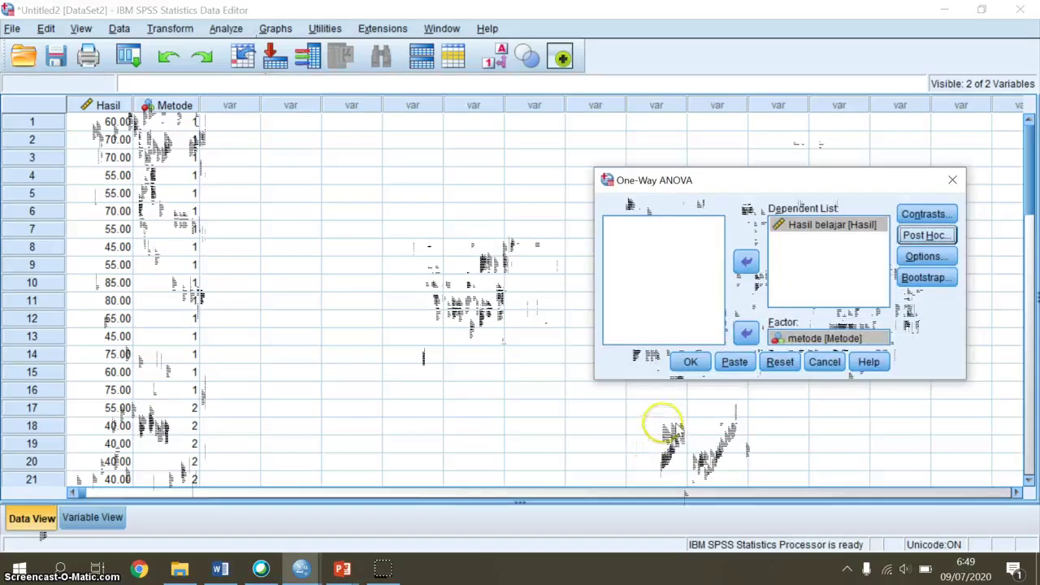
click(690, 363)
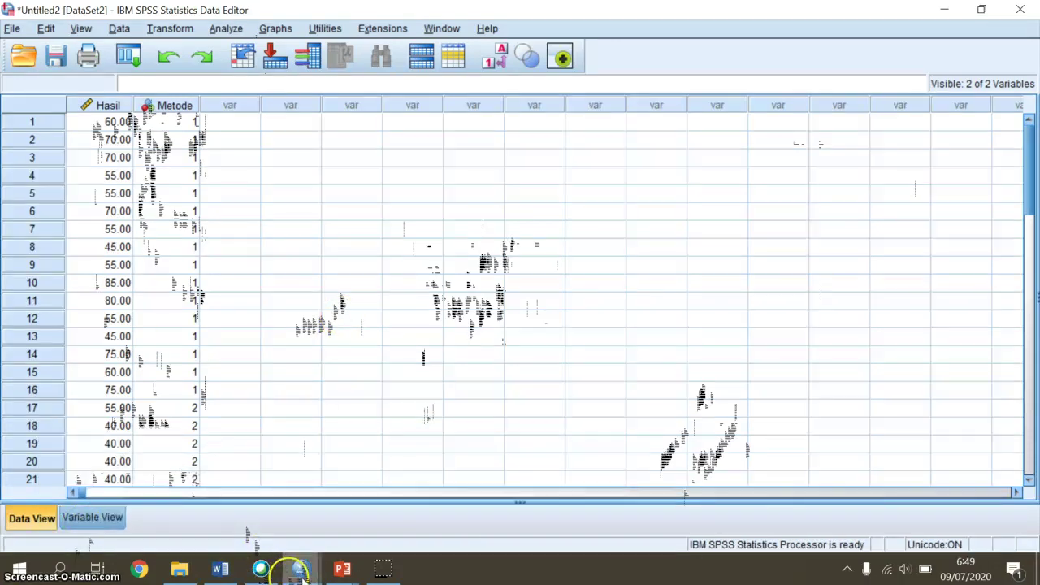
- Switch to the Output1 viewer window and examine the Descriptives, Test of Homogeneity of Variances and ANOVA tables
mouse_move(302, 568)
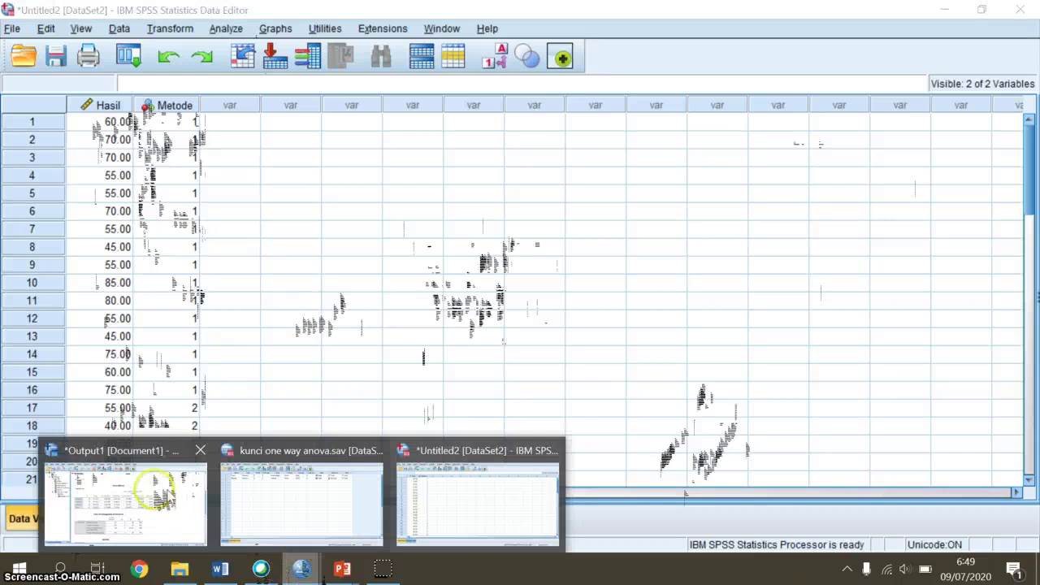
click(151, 490)
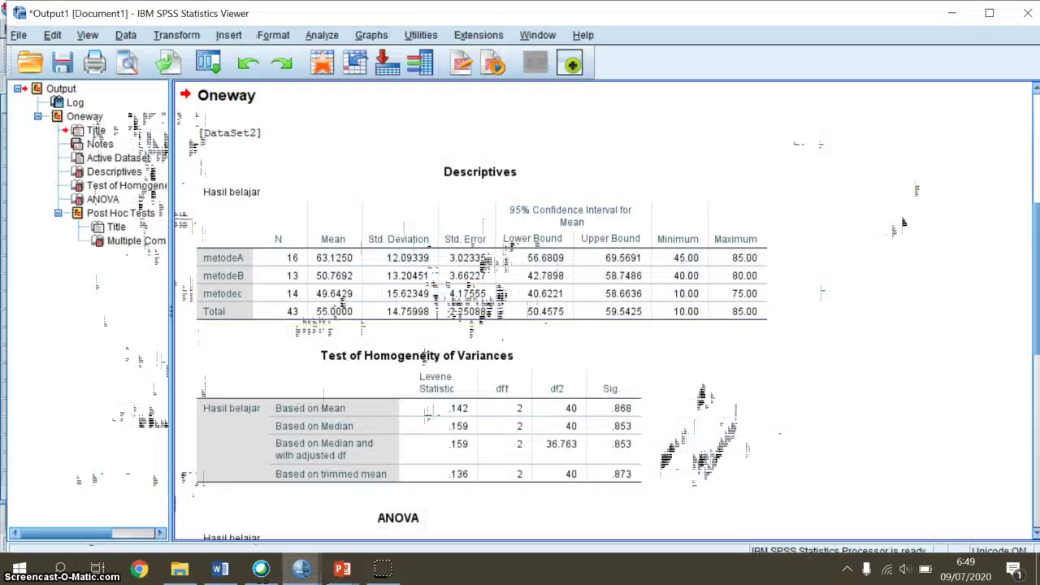
click(788, 121)
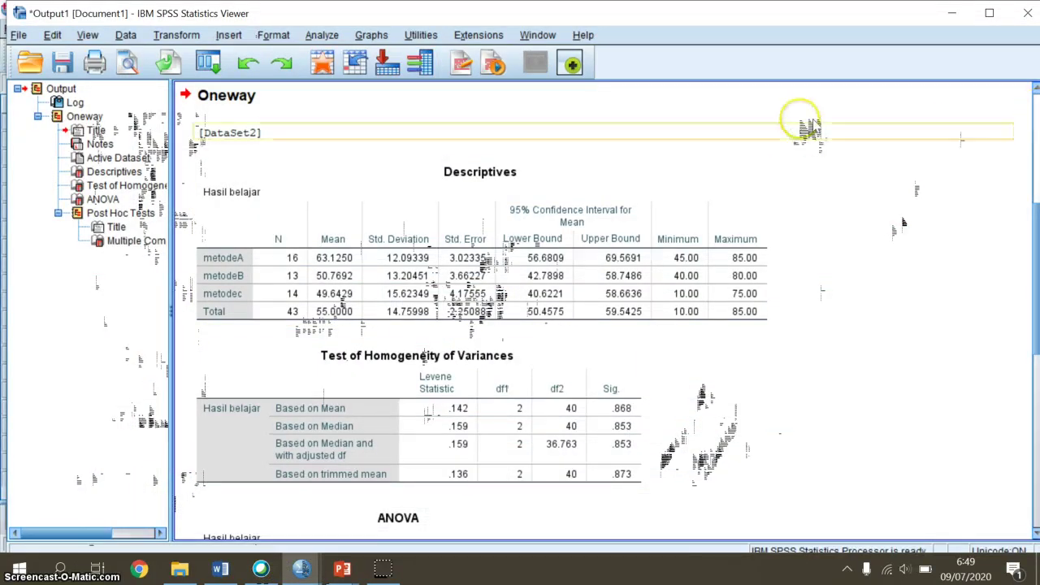
click(464, 261)
scroll(487, 259, down, 3)
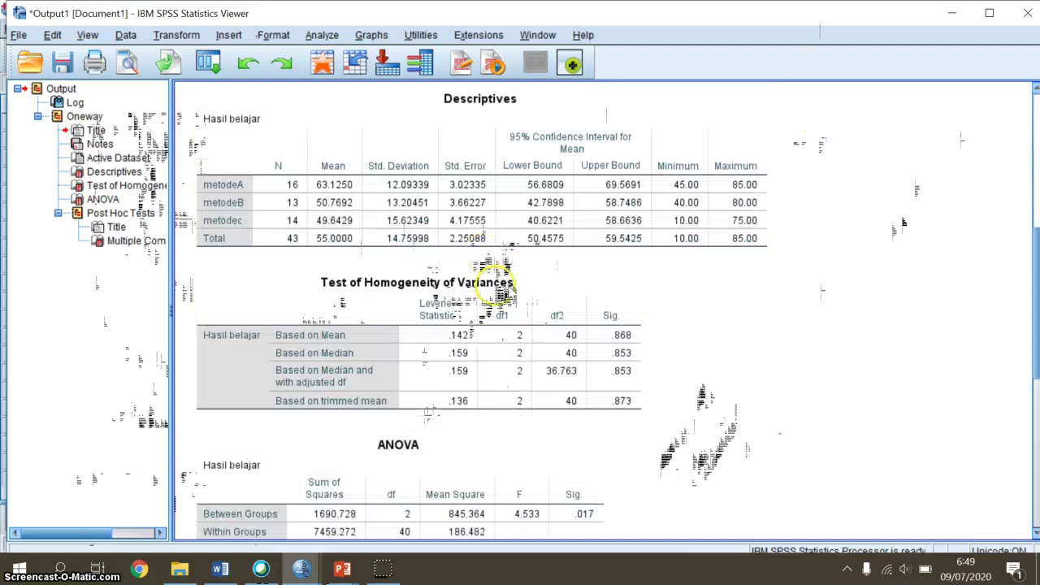
click(478, 337)
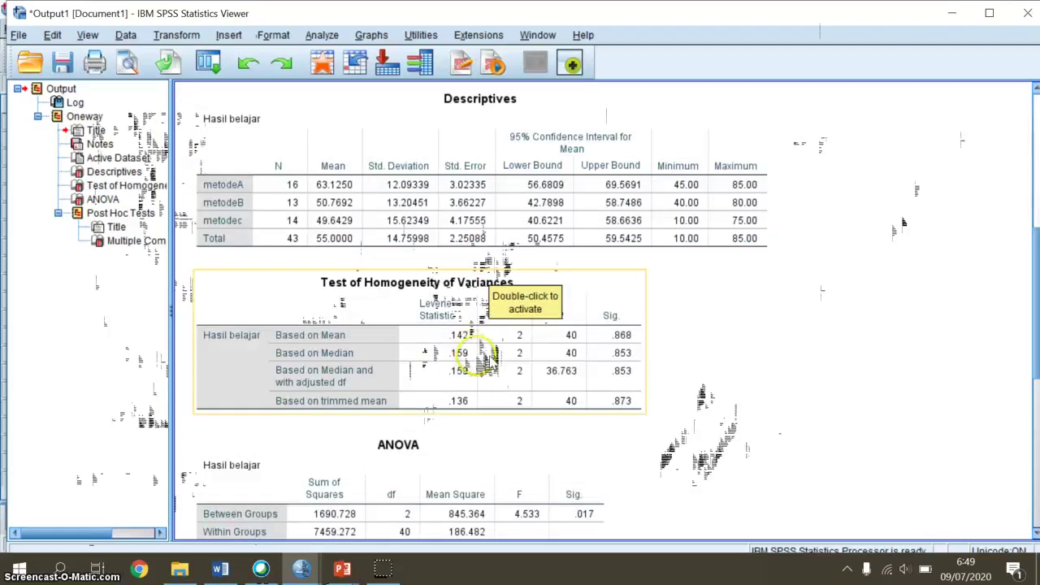
scroll(475, 353, down, 3)
click(463, 376)
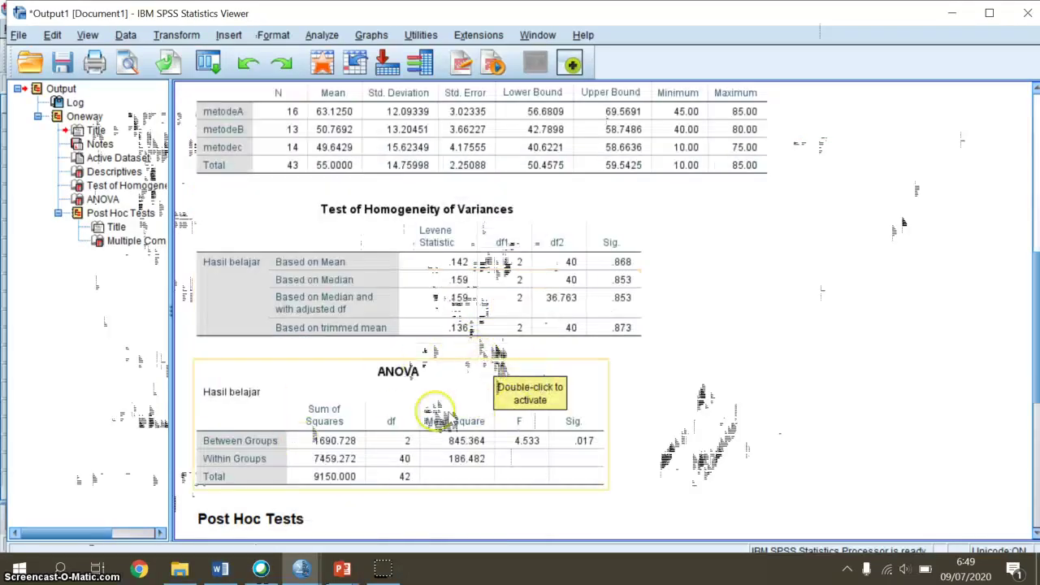
- Examine the rest of the ANOVA table and the post hoc Multiple Comparisons table in the output
scroll(393, 435, down, 3)
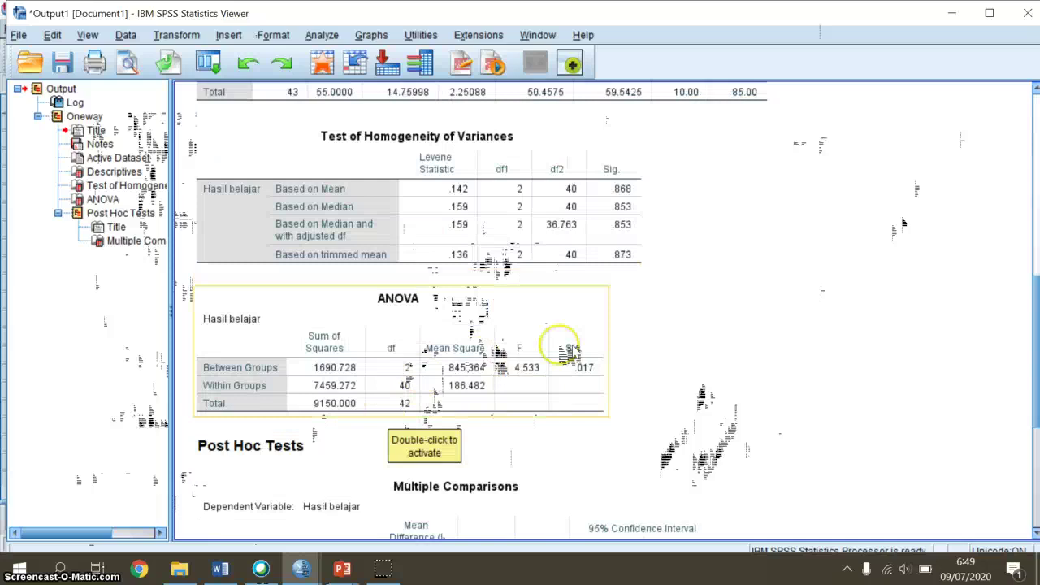
click(638, 340)
scroll(650, 346, down, 3)
scroll(642, 345, down, 6)
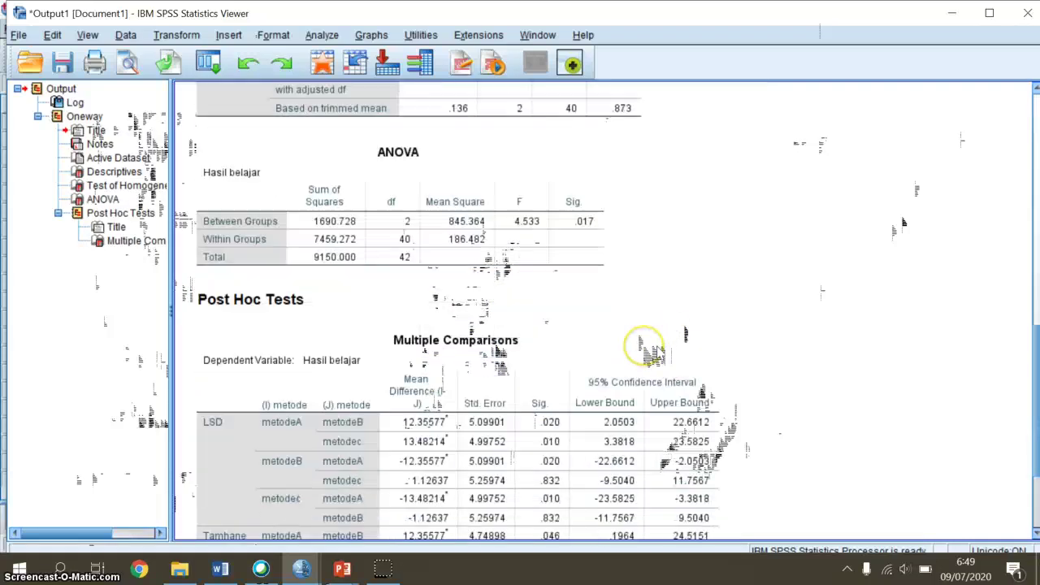
click(506, 379)
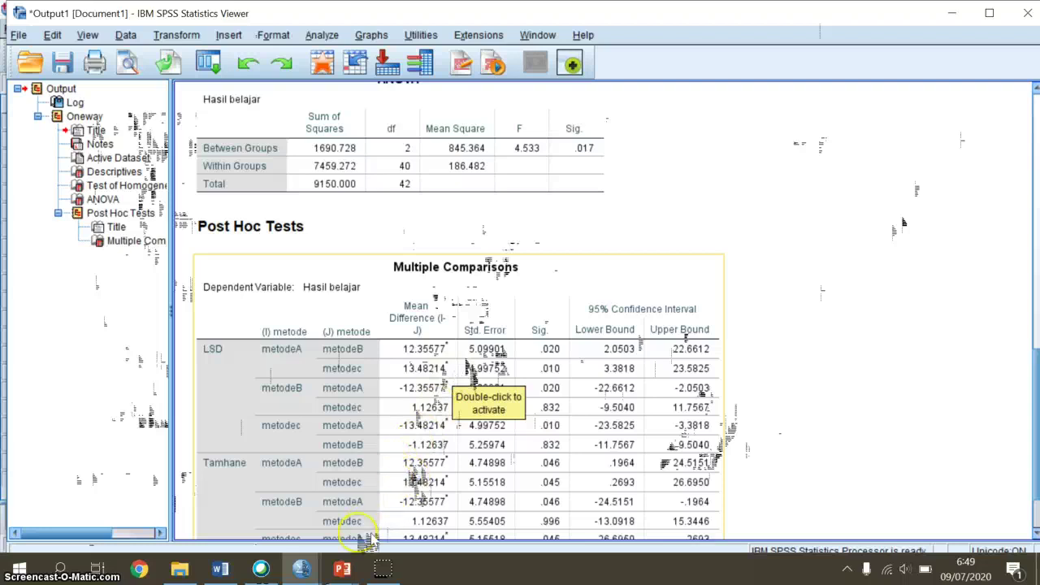
- Switch to the running PowerPoint slide show and open the linked Interpretasi Output document from the Penyelesaian slide
mouse_move(359, 574)
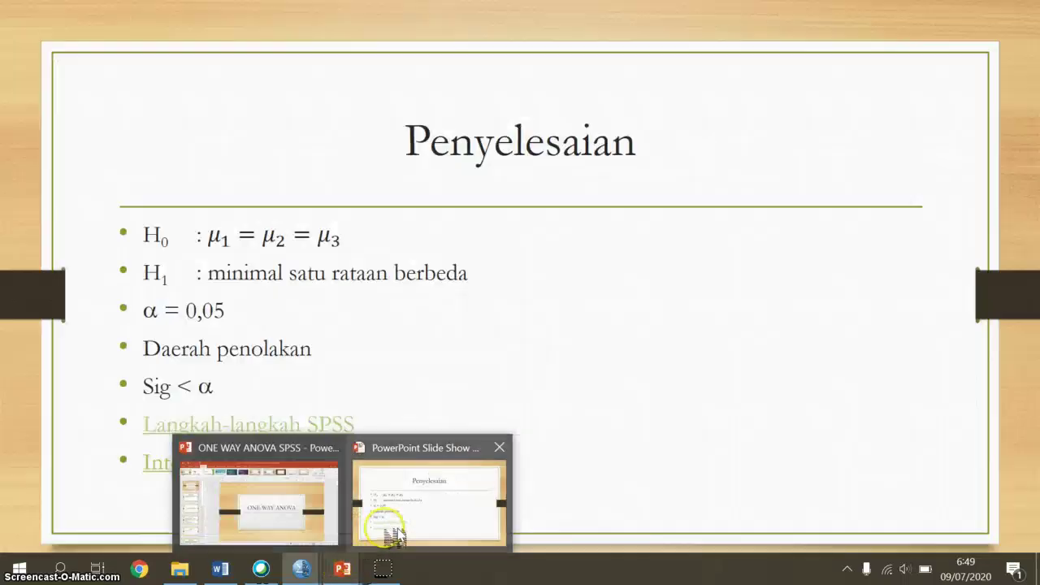
click(376, 488)
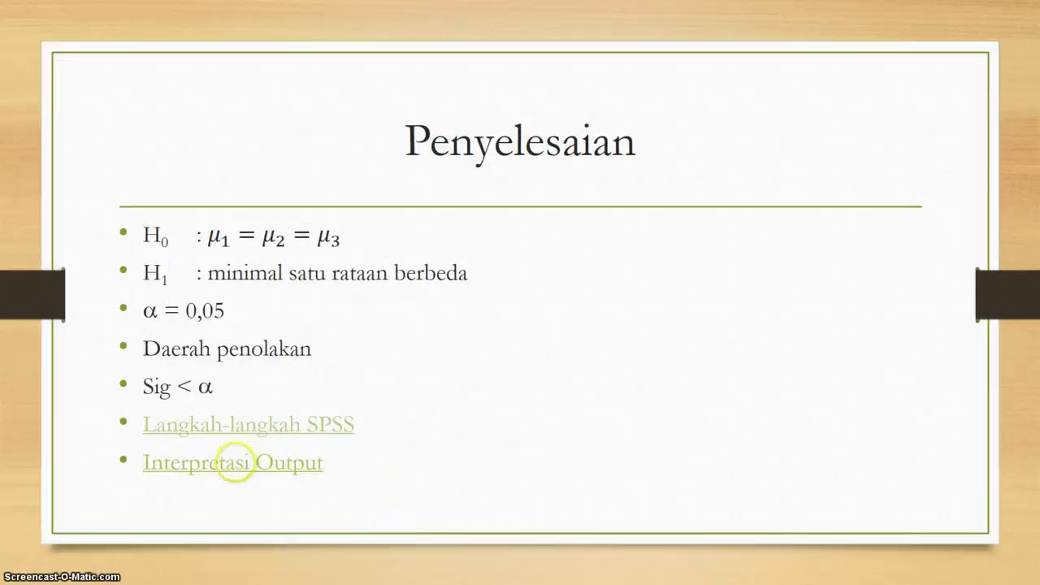
click(240, 469)
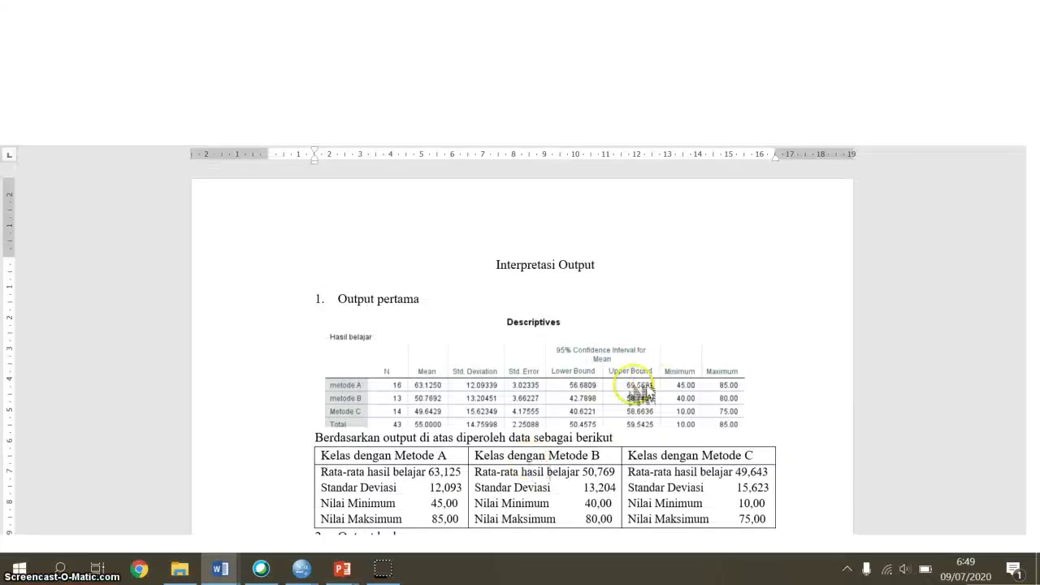
- Read the interpretation of the Descriptives output and the Test of Homogeneity of Variances in the document
scroll(640, 389, down, 2)
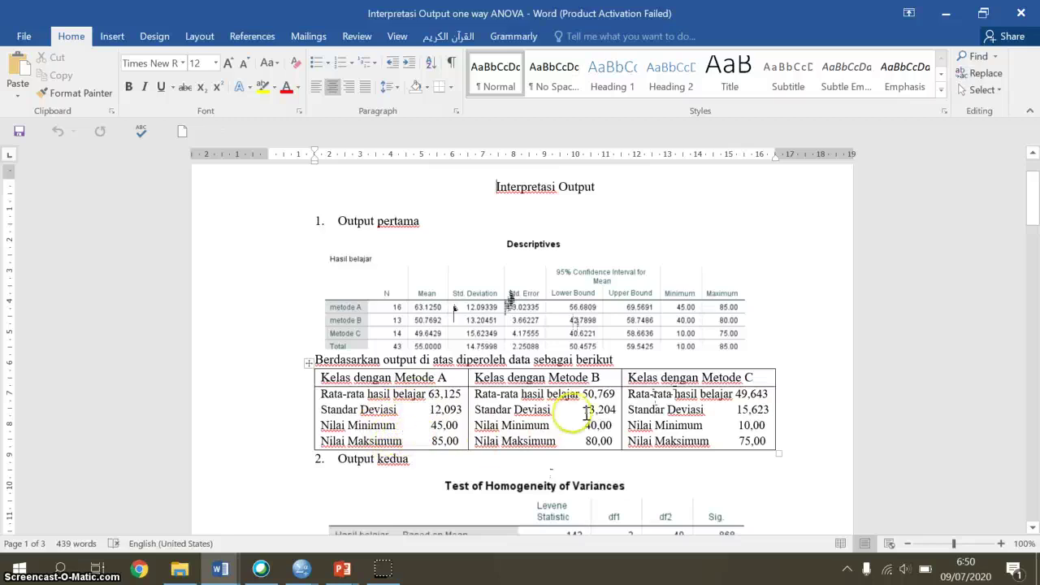
scroll(589, 410, down, 6)
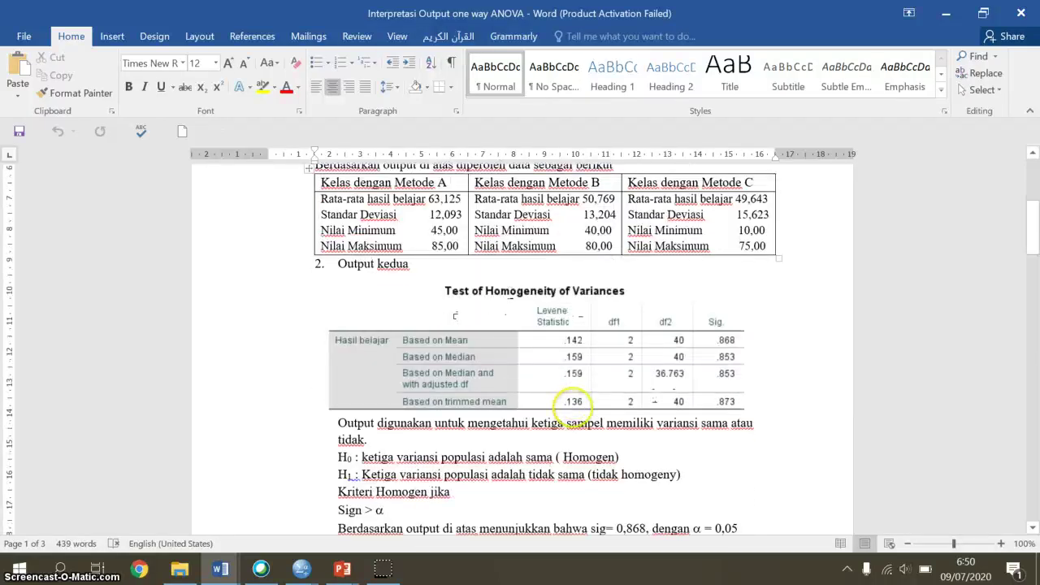
scroll(572, 409, down, 1)
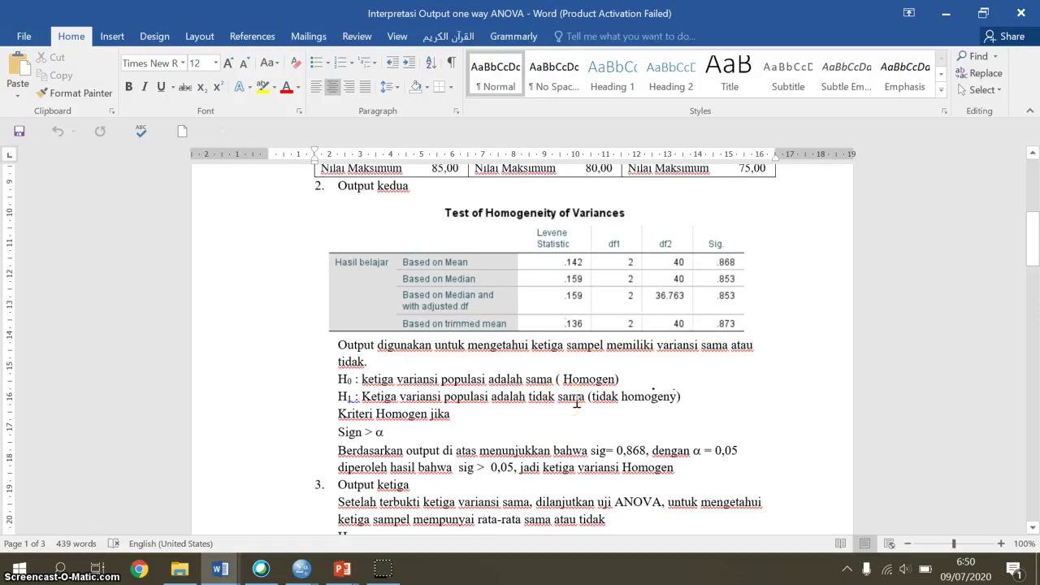
key(alt)
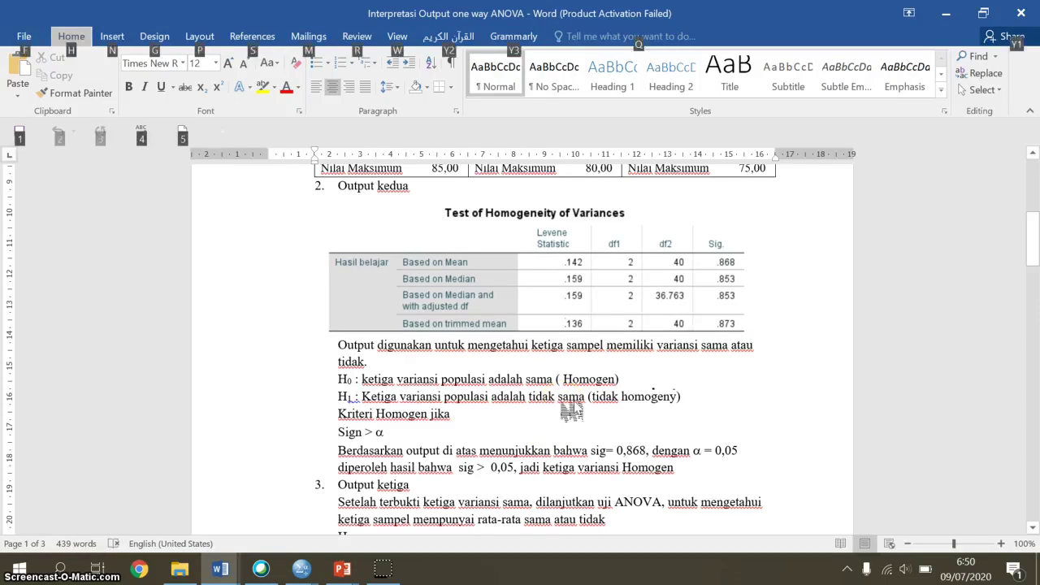
key(p)
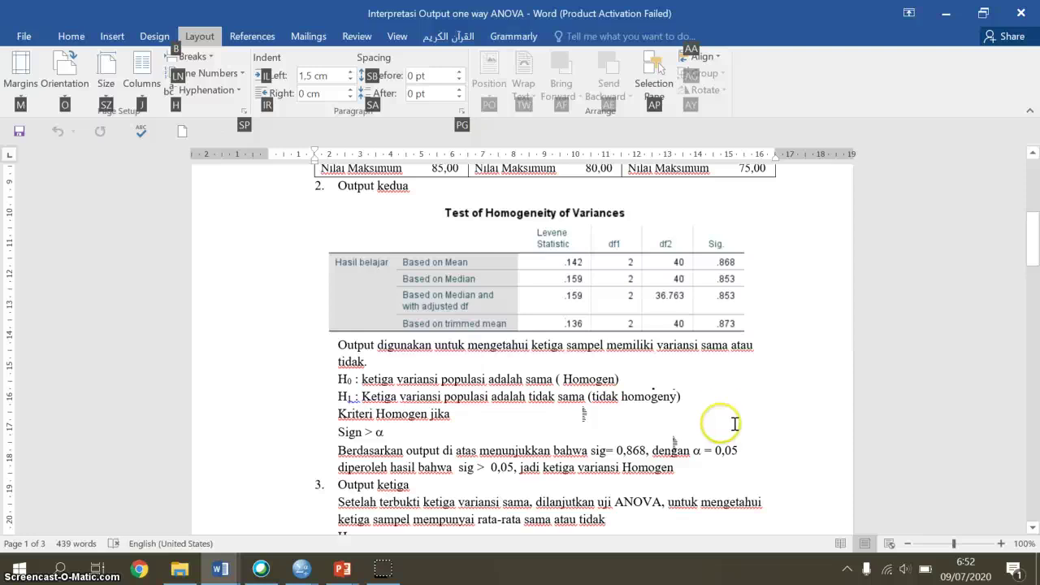
- Read the hypotheses and interpretation for the ANOVA output, continuing to the LSD Multiple Comparisons table in the Post Hoc section
scroll(739, 414, down, 3)
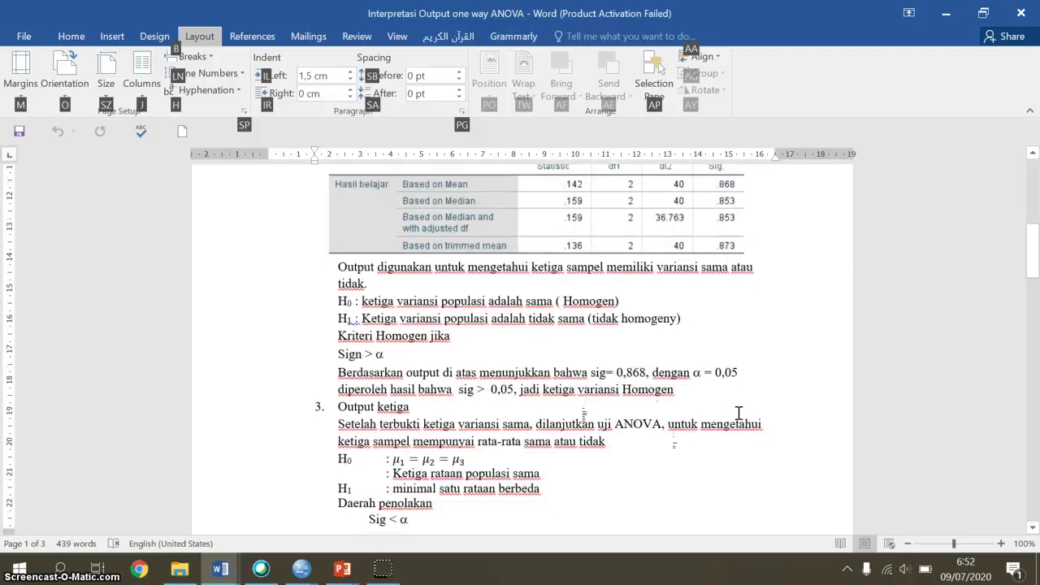
scroll(738, 413, down, 2)
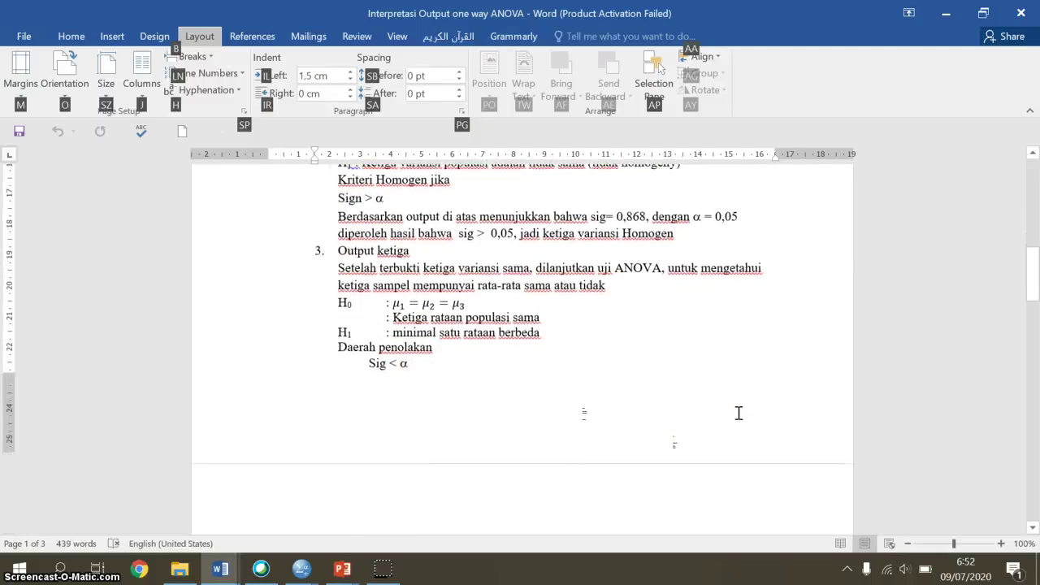
scroll(739, 413, down, 1)
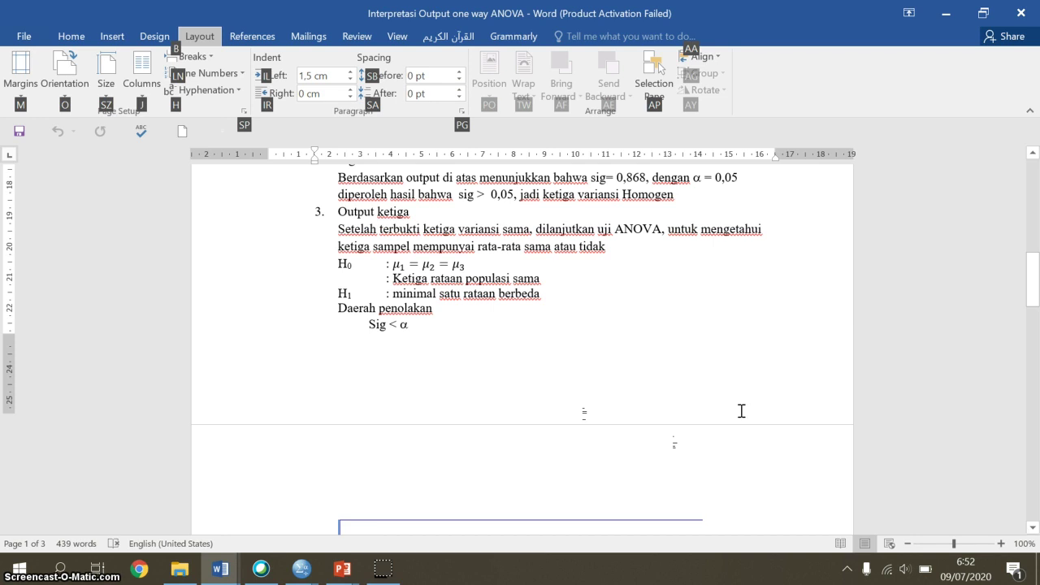
scroll(741, 411, down, 5)
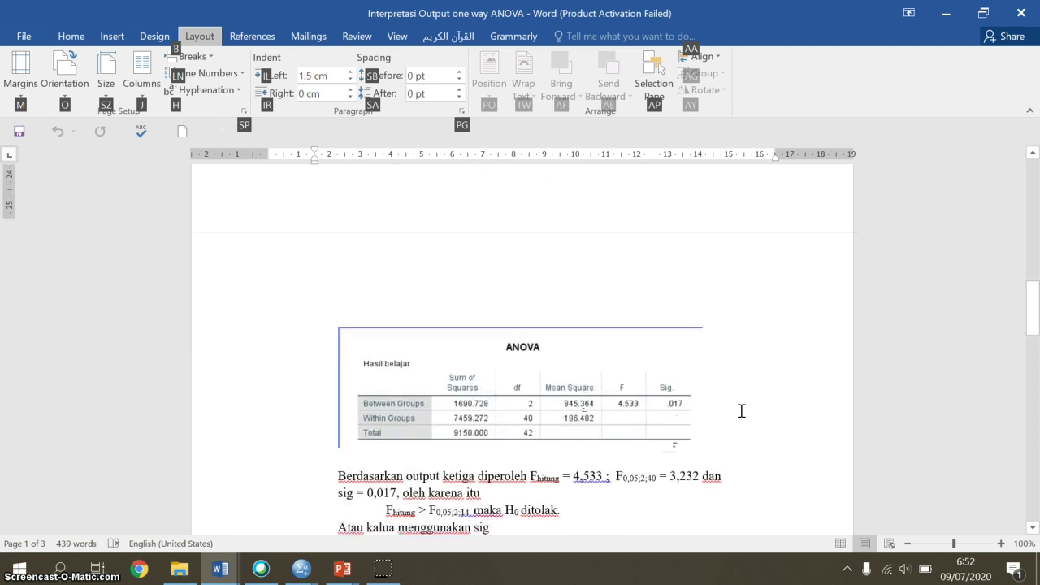
scroll(741, 410, down, 2)
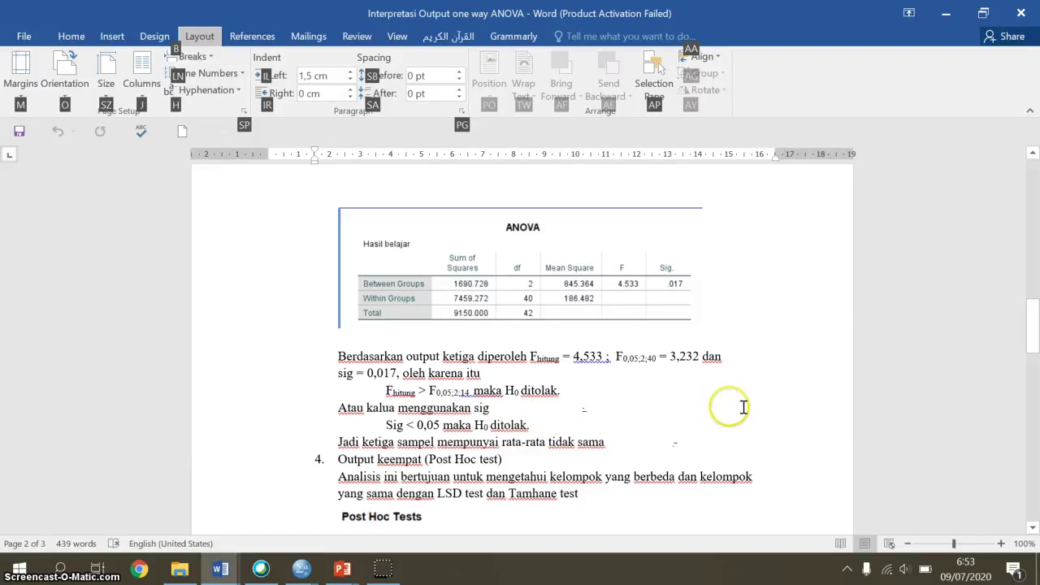
scroll(740, 405, down, 3)
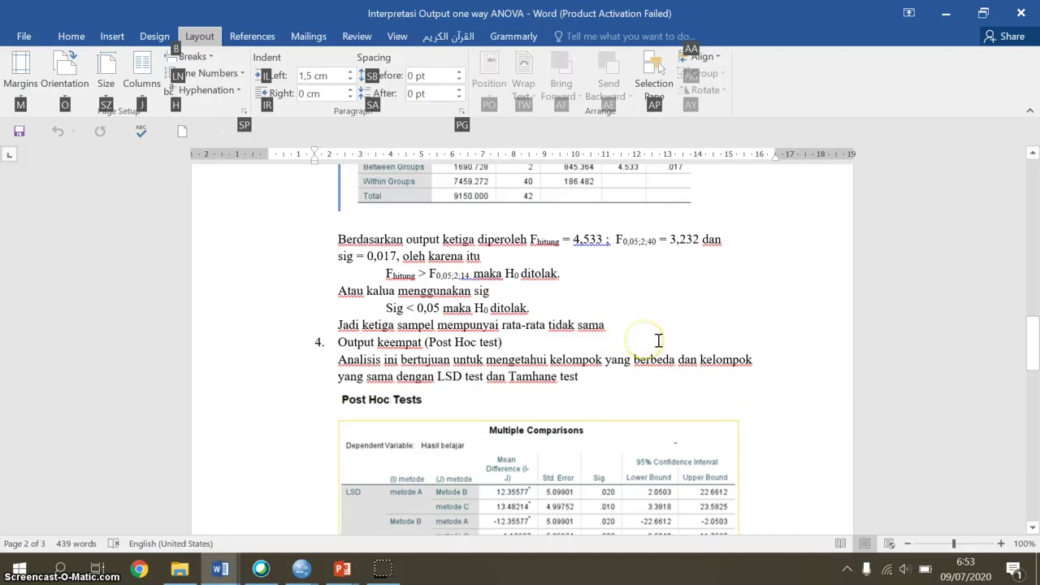
scroll(658, 341, down, 3)
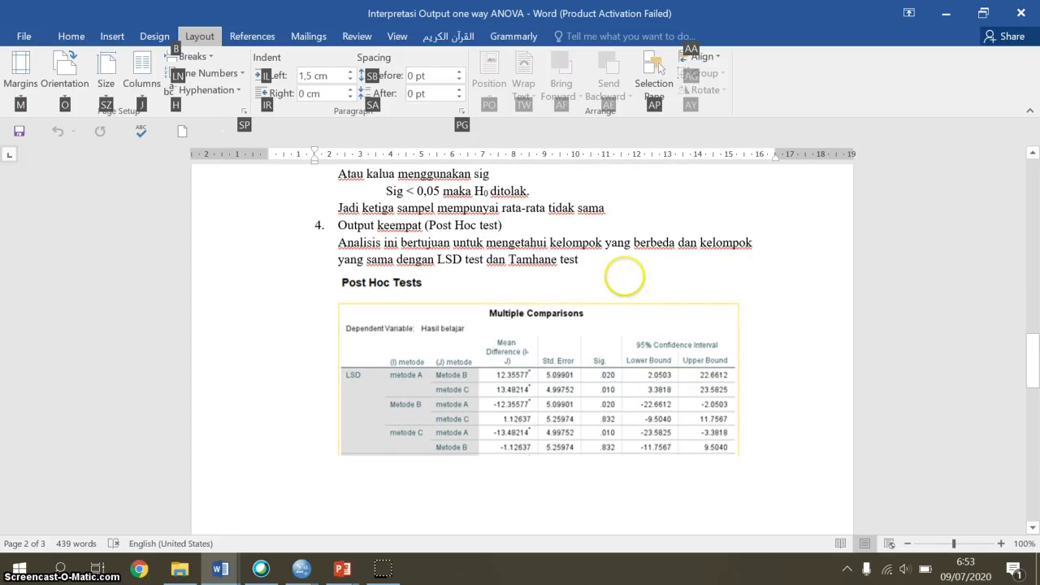
scroll(647, 339, down, 1)
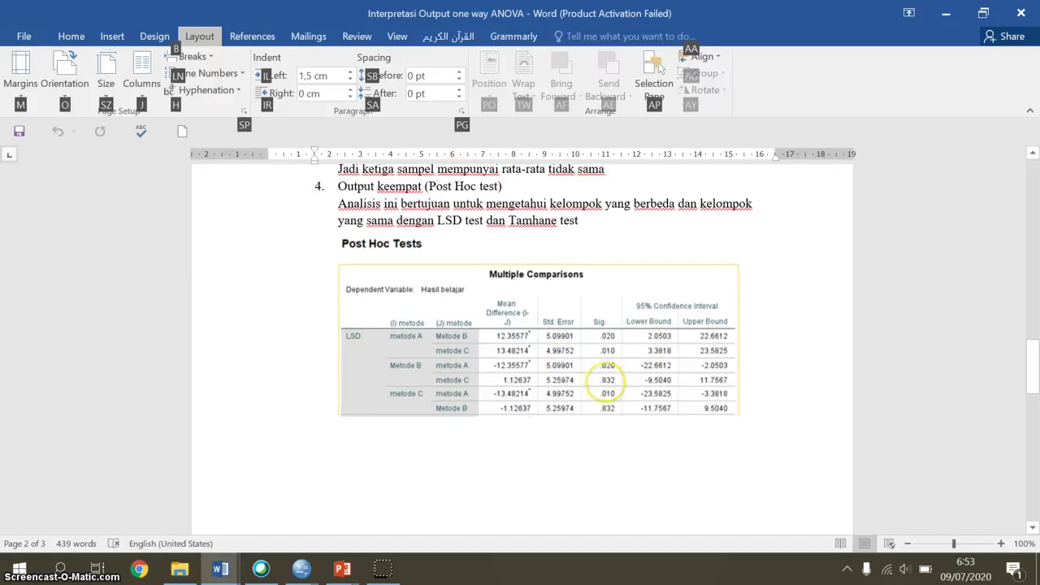
scroll(607, 380, down, 1)
scroll(615, 389, down, 1)
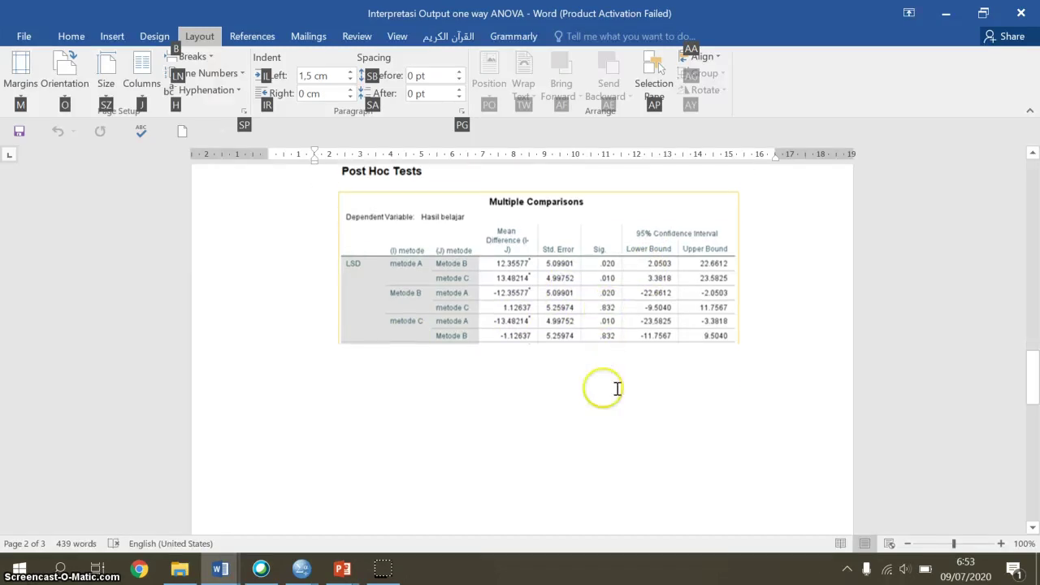
- Split the document window and show the pairwise hypothesis table below the Multiple Comparisons table
click(398, 35)
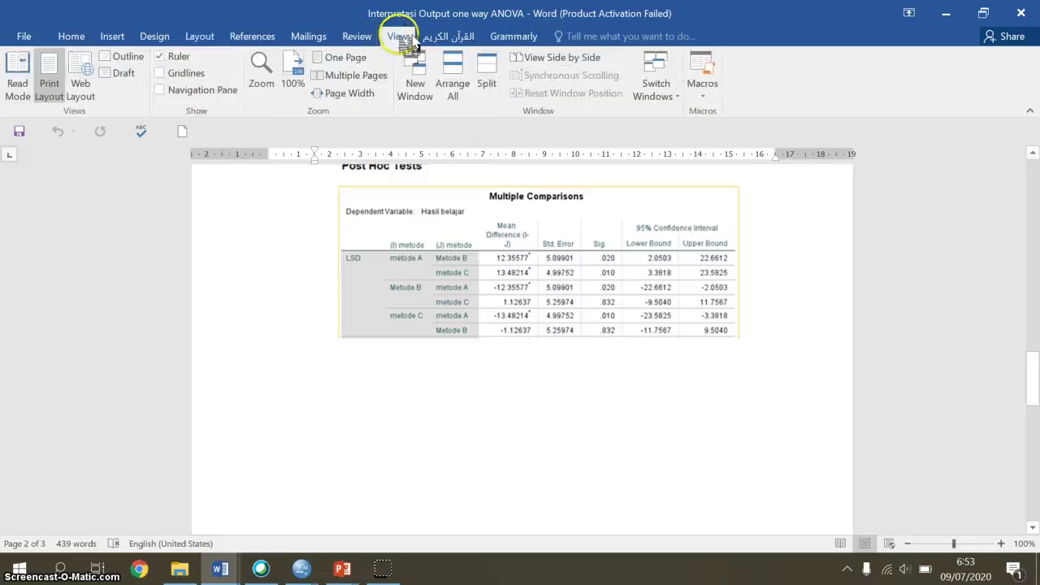
click(499, 65)
scroll(526, 445, down, 5)
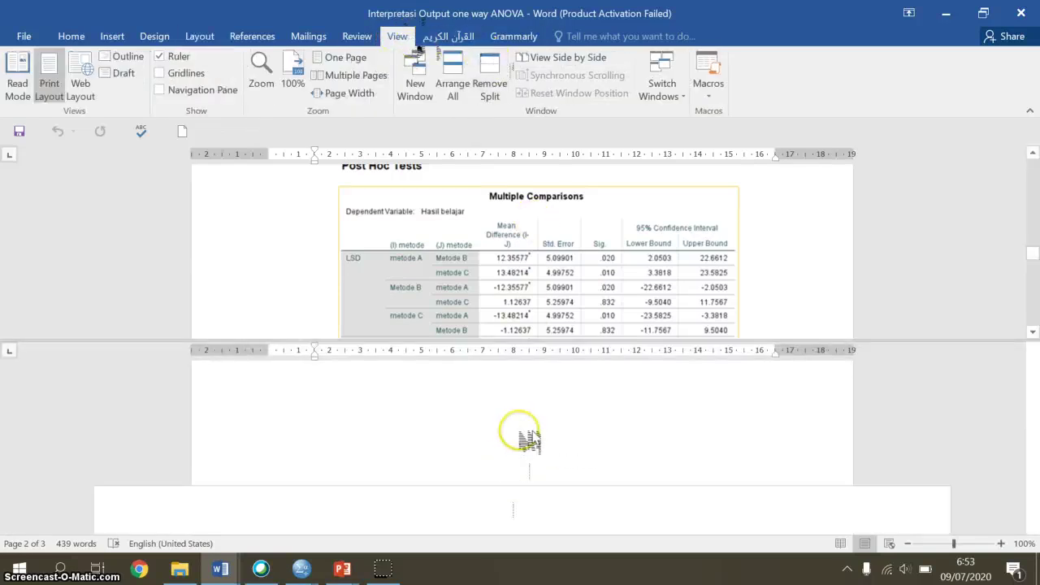
scroll(534, 418, down, 1)
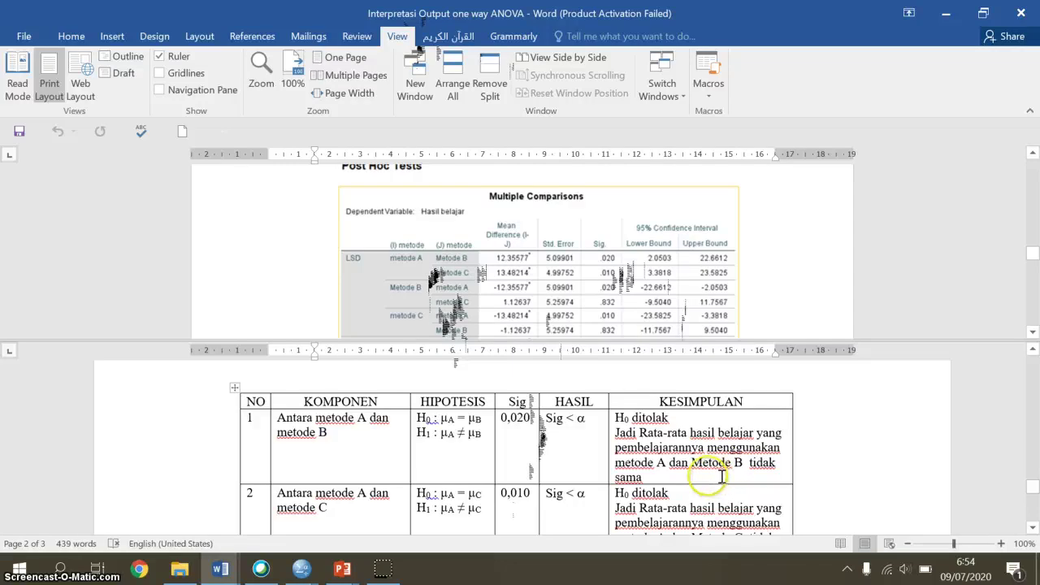
- Read the remaining method comparisons and the closing conclusions against the LSD results, including the note on Tamhane
scroll(712, 453, down, 2)
scroll(706, 450, down, 1)
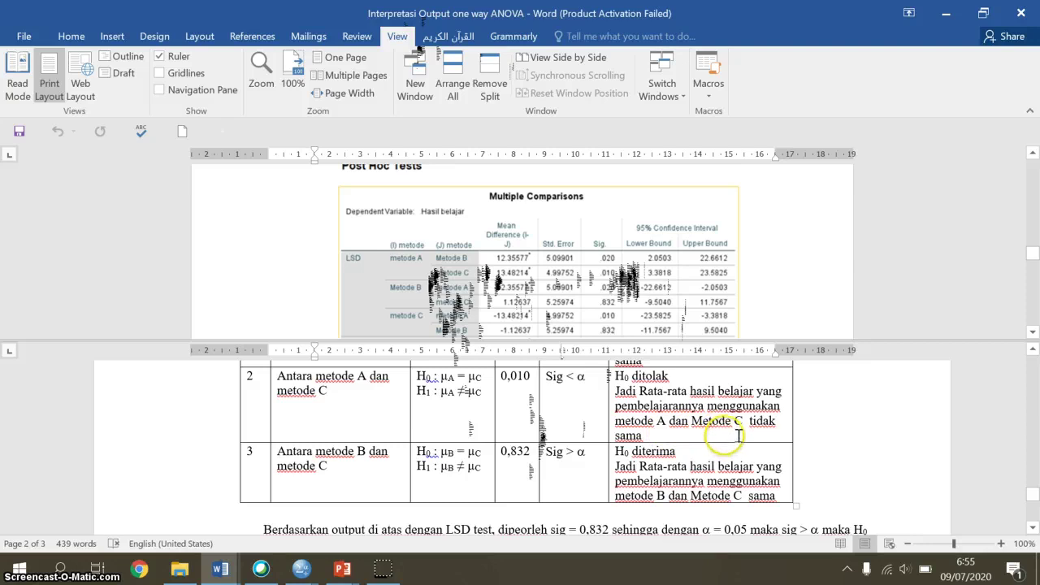
scroll(736, 432, down, 2)
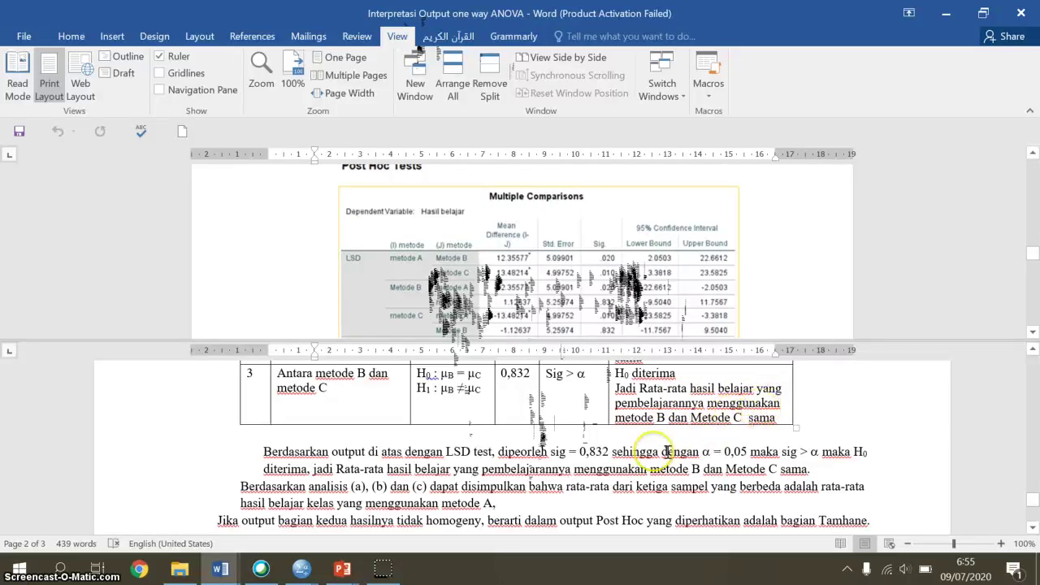
scroll(536, 421, down, 1)
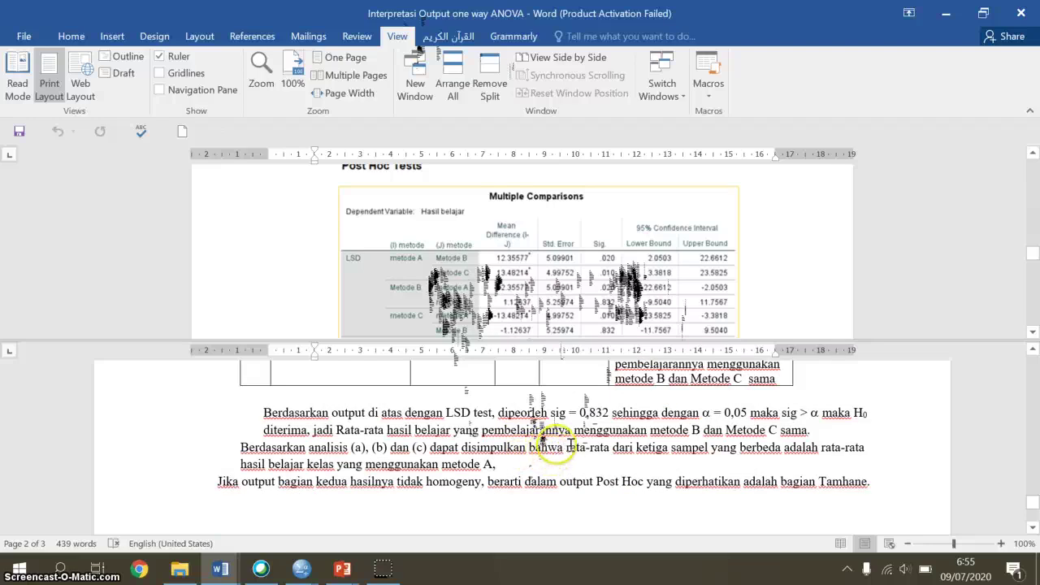
scroll(574, 446, down, 2)
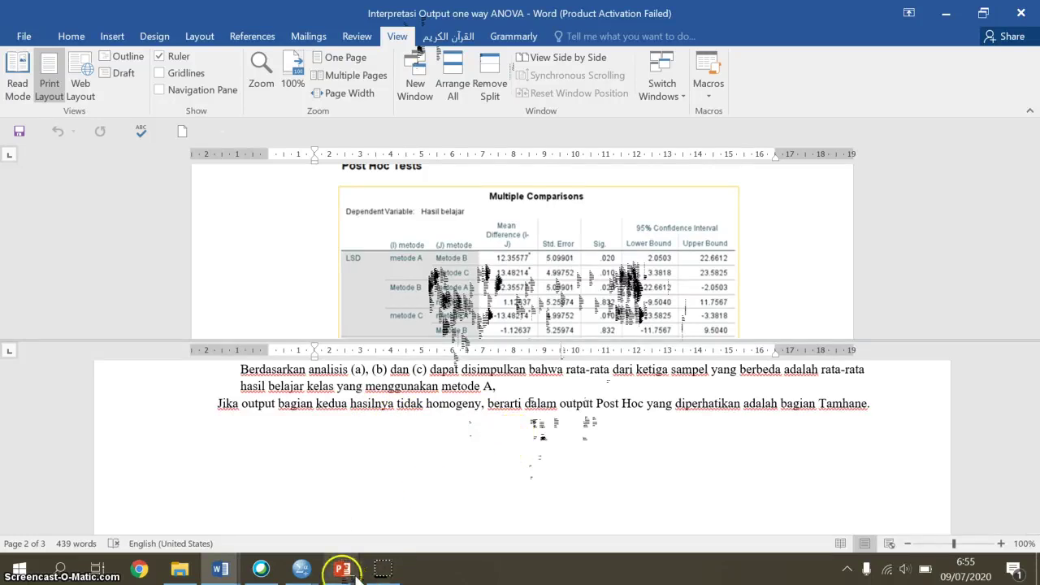
- Switch back to the PowerPoint slide show and advance from the Penyelesaian slide to the TERIMAKASIH slide
mouse_move(342, 571)
click(453, 520)
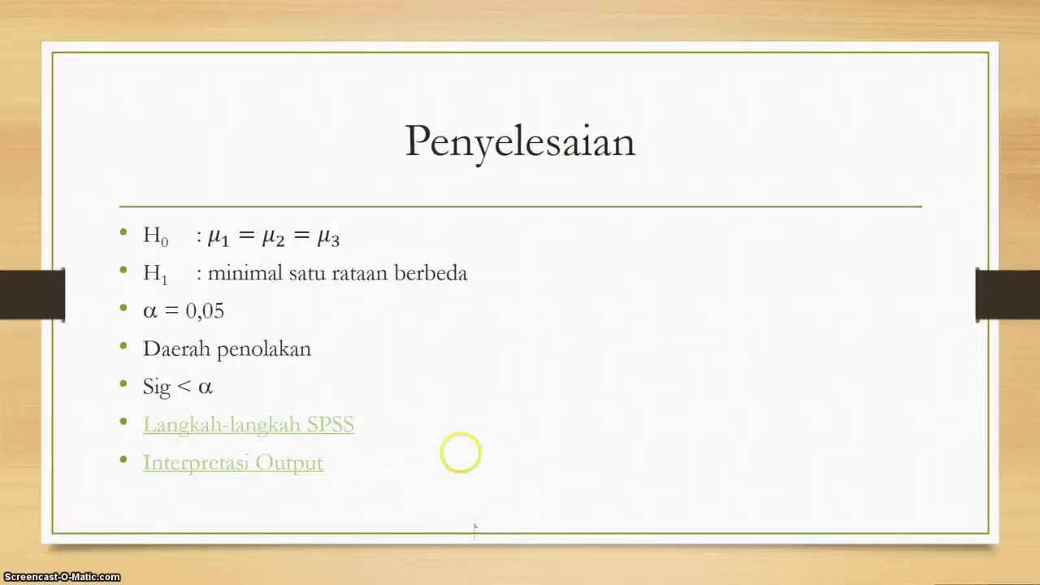
click(462, 450)
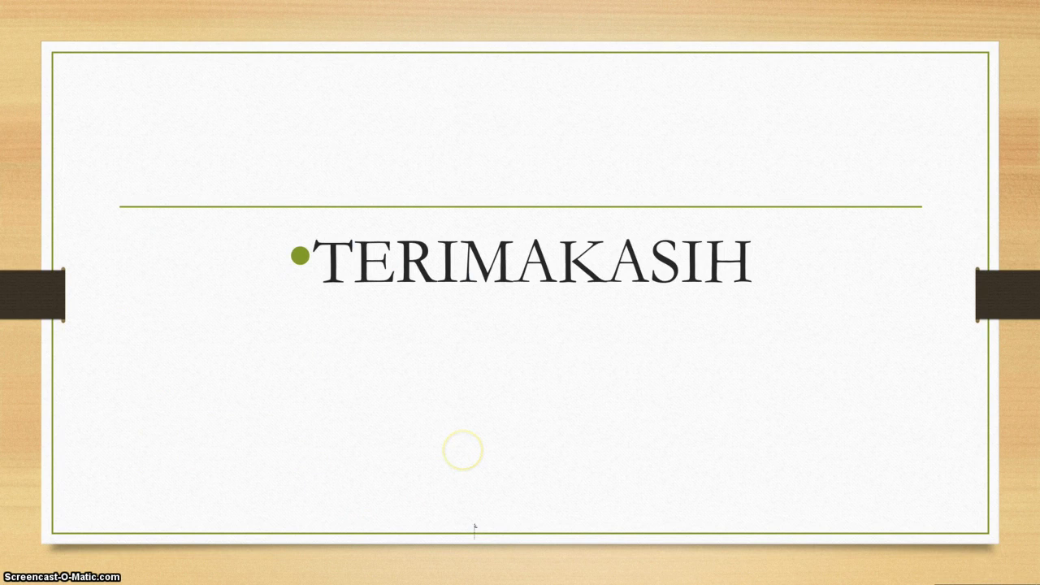